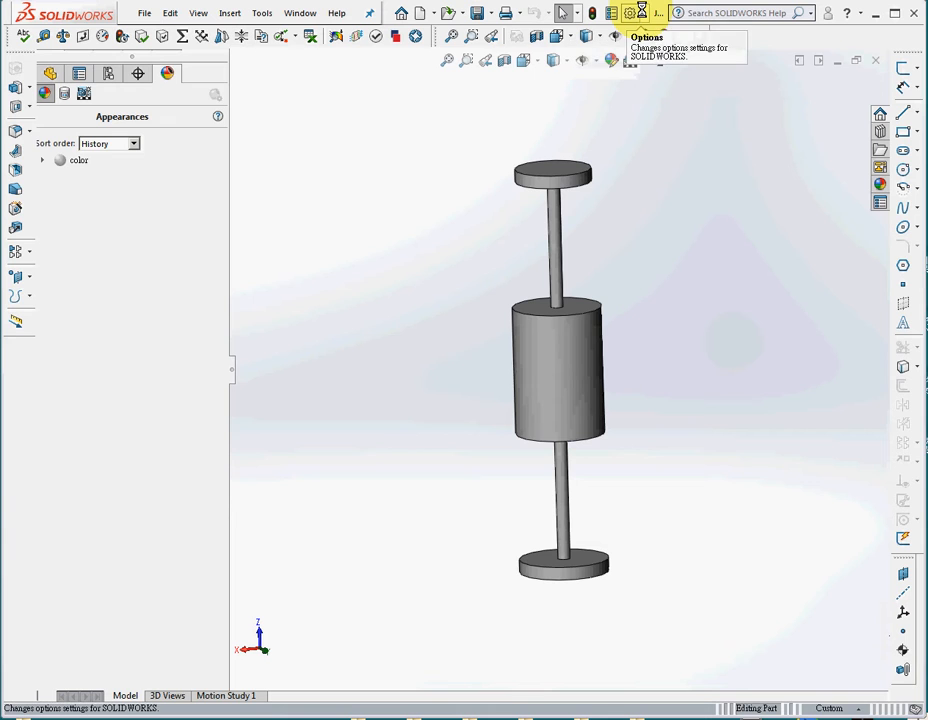
Look through the available add-ins and display the Flow Simulation Main toolbar.
click(636, 13)
click(672, 67)
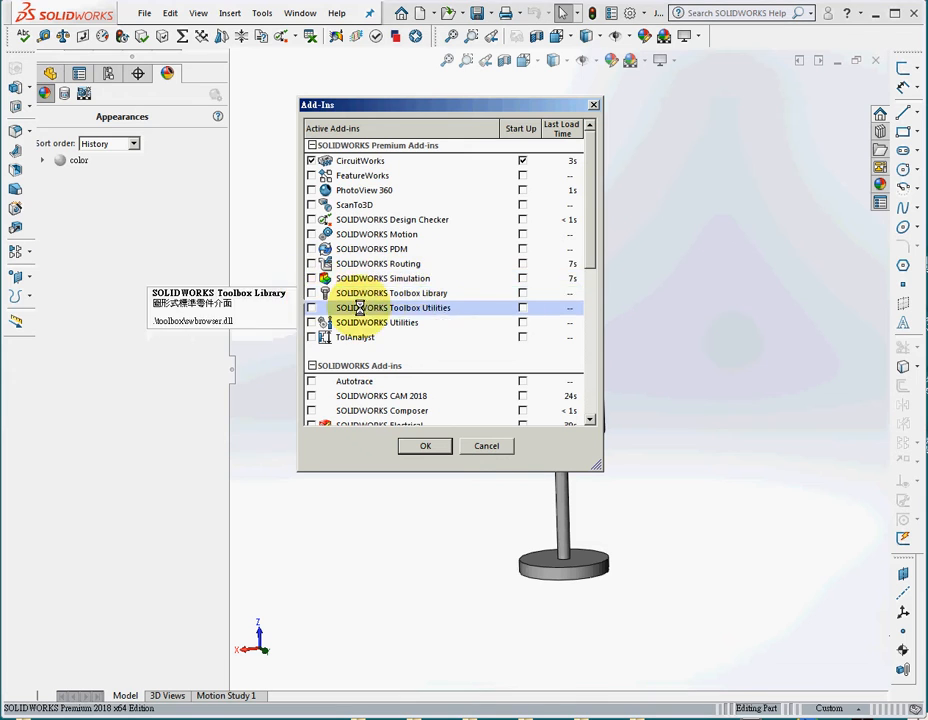
drag(585, 255, 597, 336)
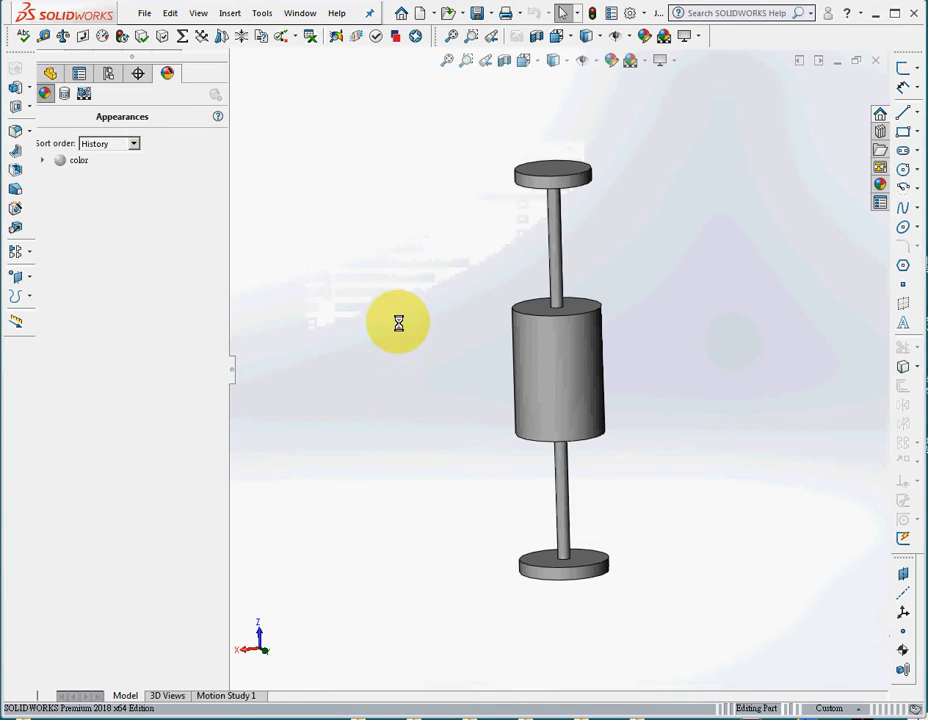
right_click(730, 39)
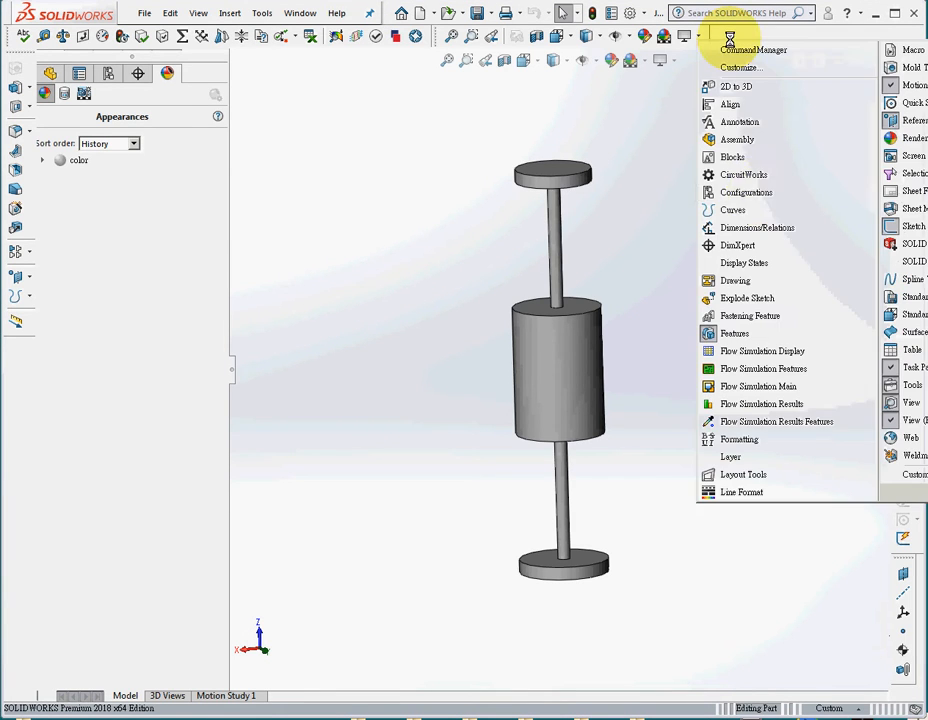
click(765, 387)
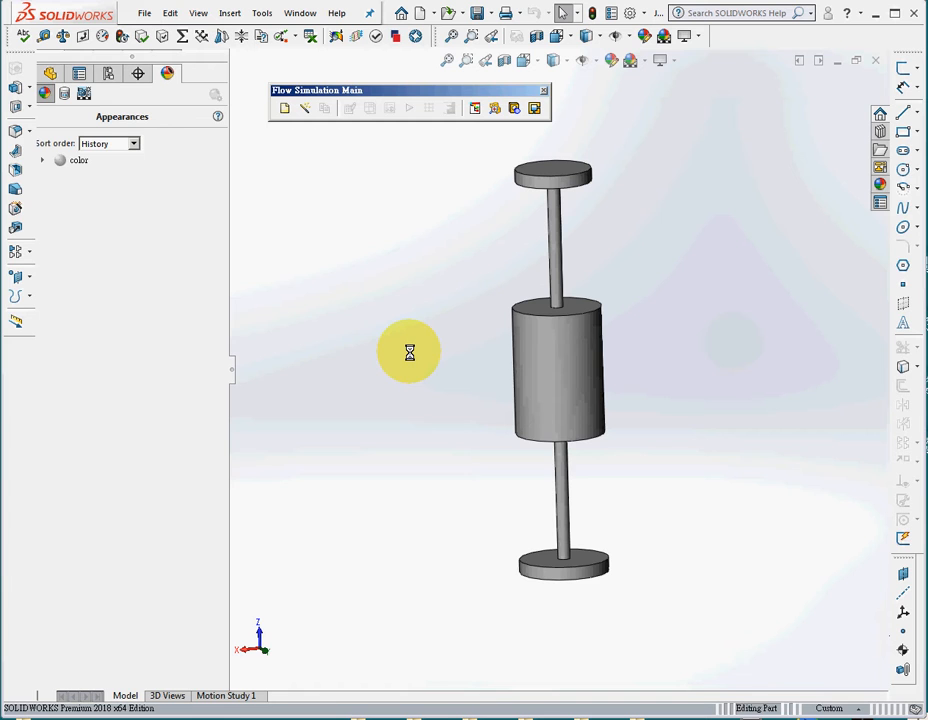
Create a new flow project in the current configuration with the internal_water template, and leave Create Lids without adding any lid.
click(284, 108)
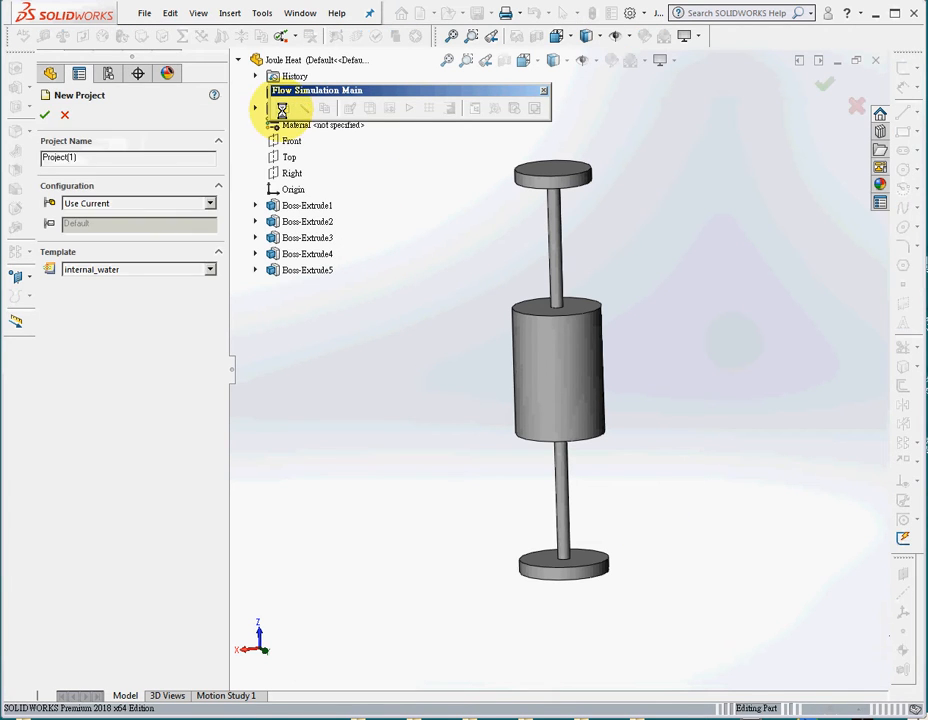
click(43, 115)
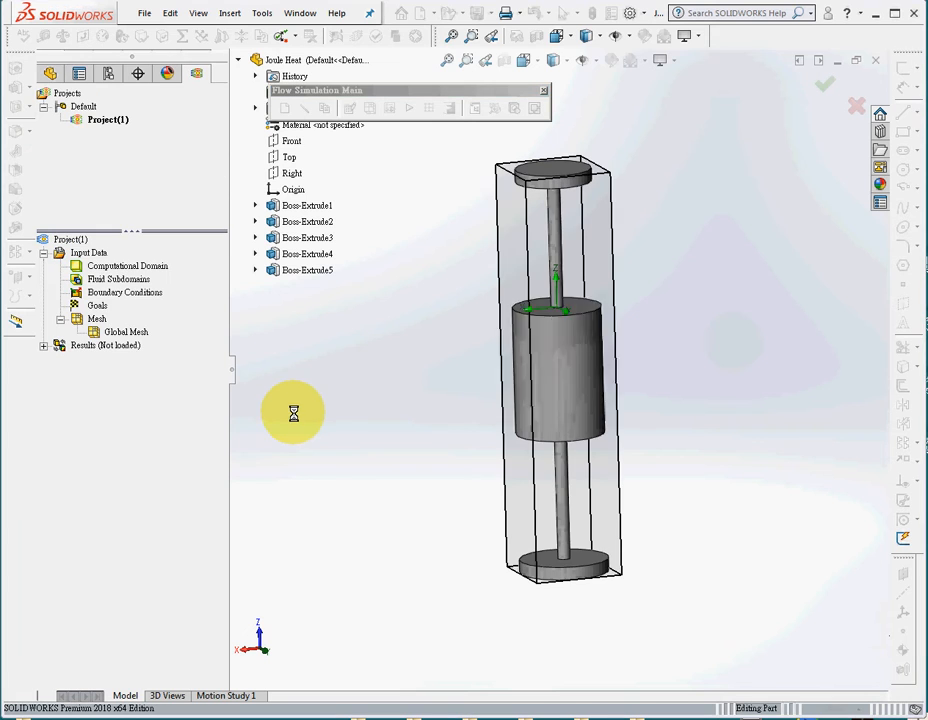
click(520, 411)
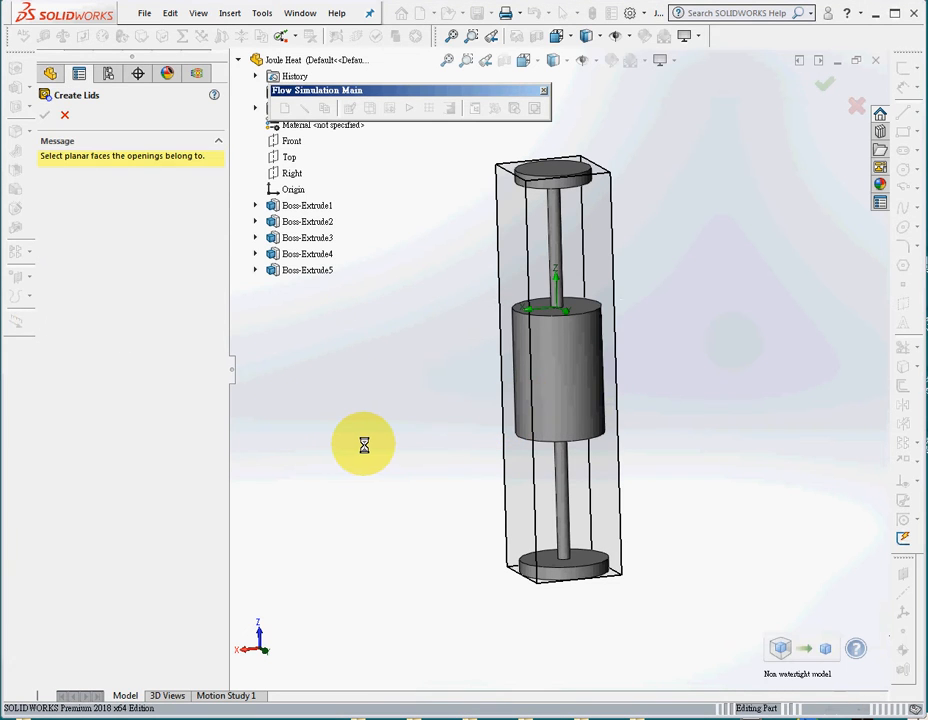
click(62, 114)
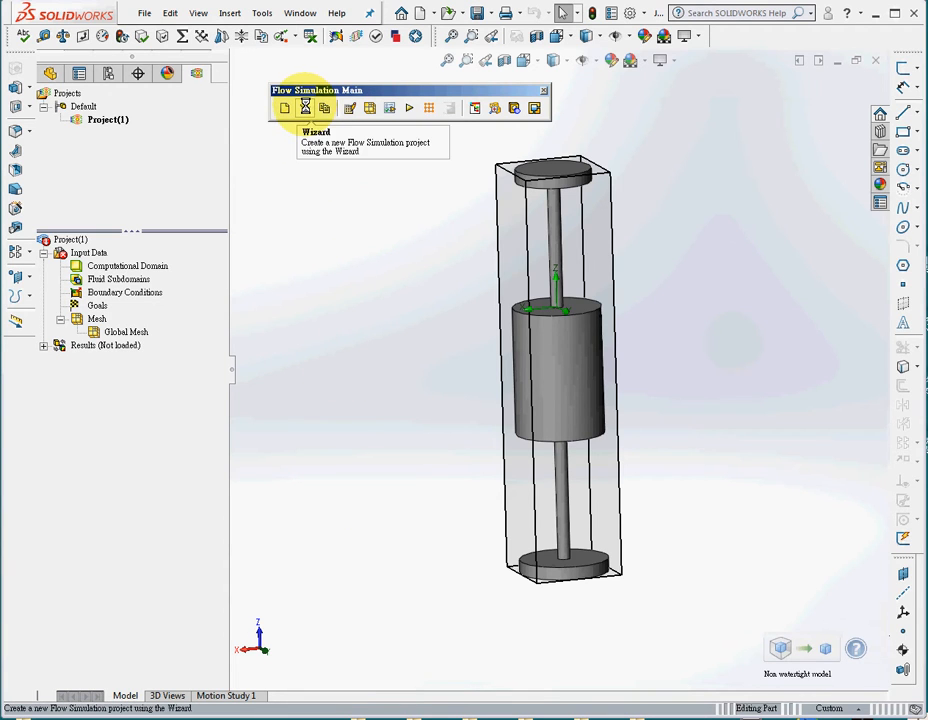
Start a wizard-based flow project with SI units, external analysis and heat conduction in solids enabled.
click(305, 107)
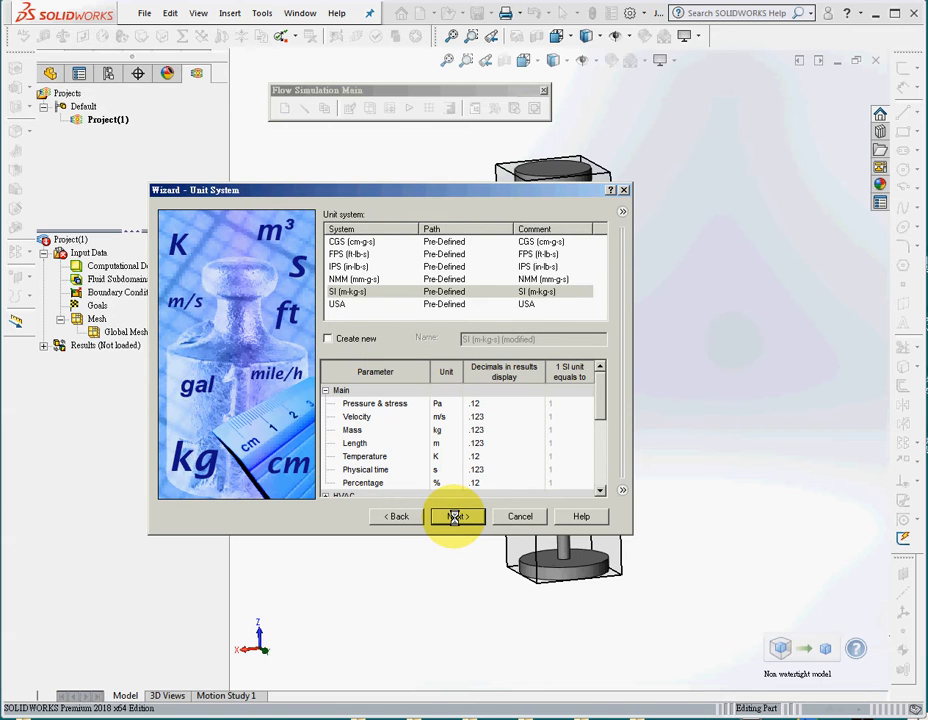
click(454, 516)
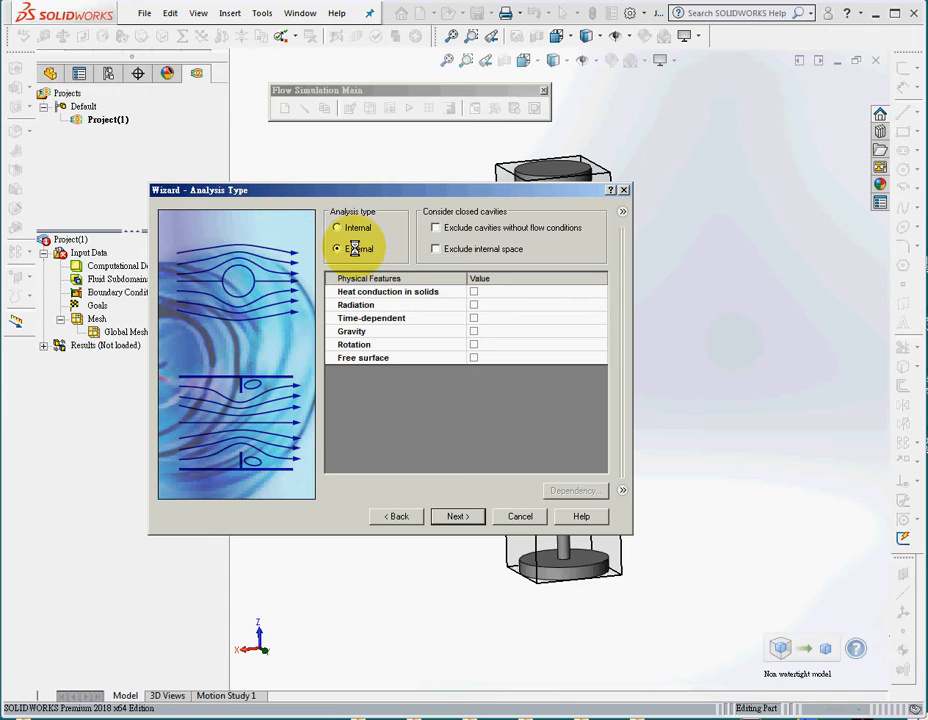
click(475, 291)
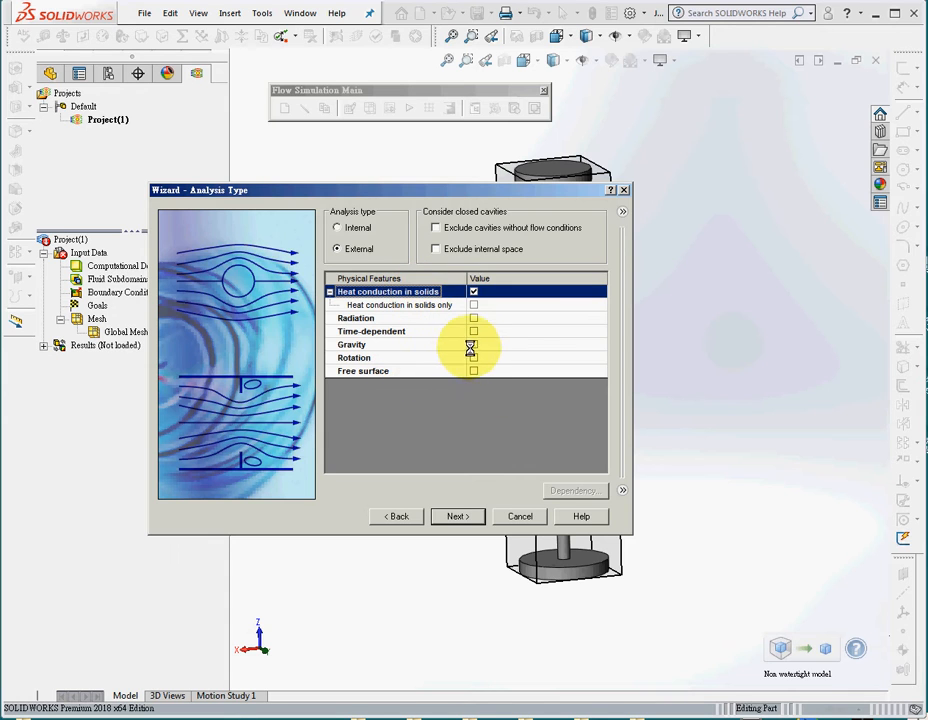
Enable gravity with a Y component of 0 m/s^2 and a Z component of -9.81 m/s^2.
click(473, 344)
click(492, 370)
key(ctrl+c)
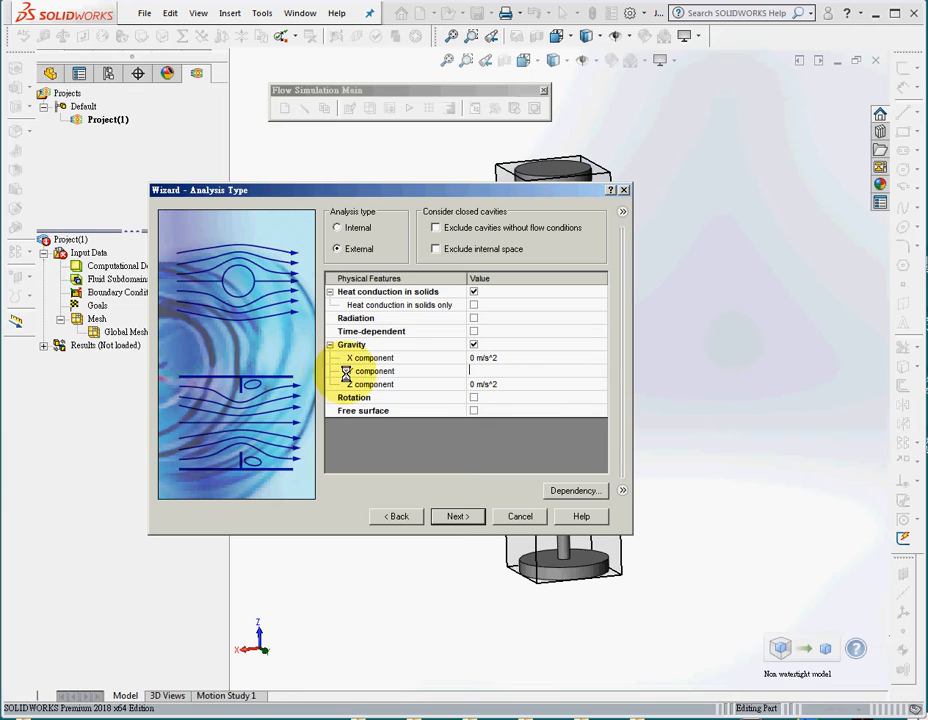
text(0)
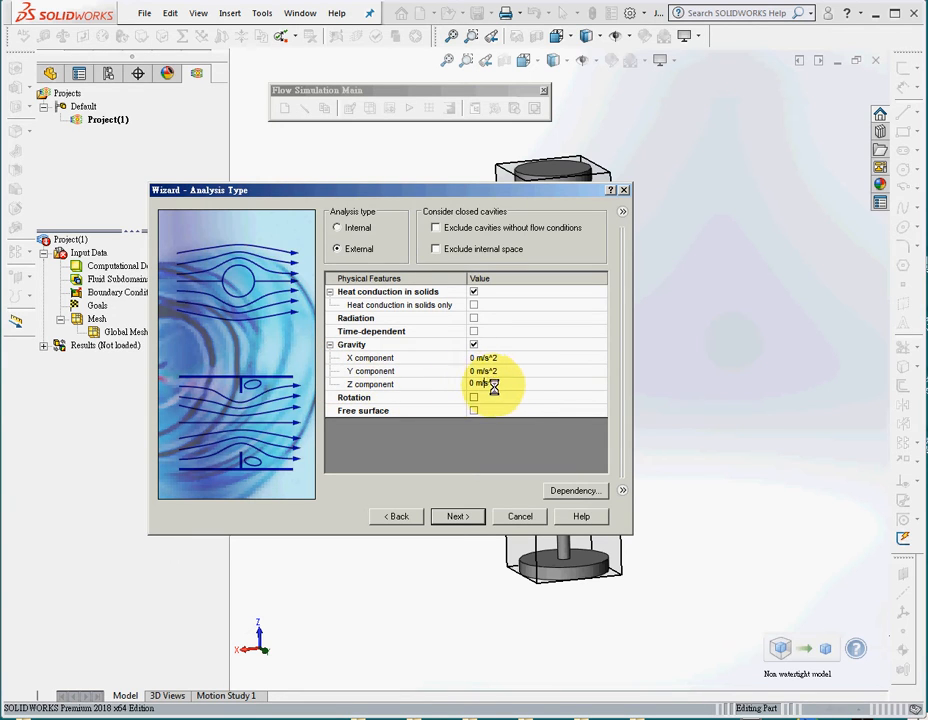
click(493, 385)
key(ctrl+v)
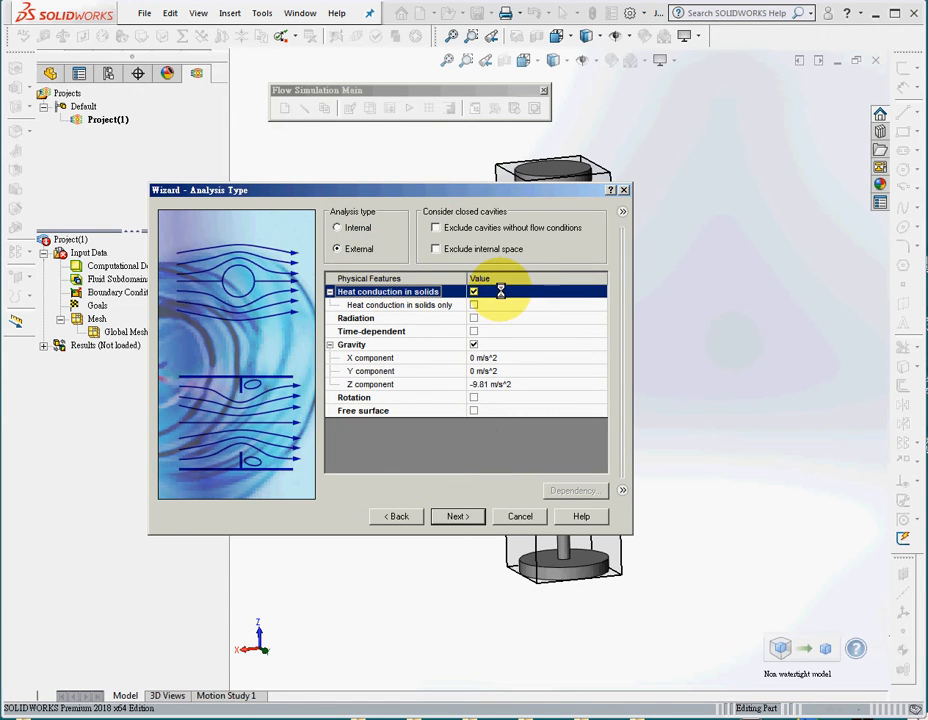
click(513, 382)
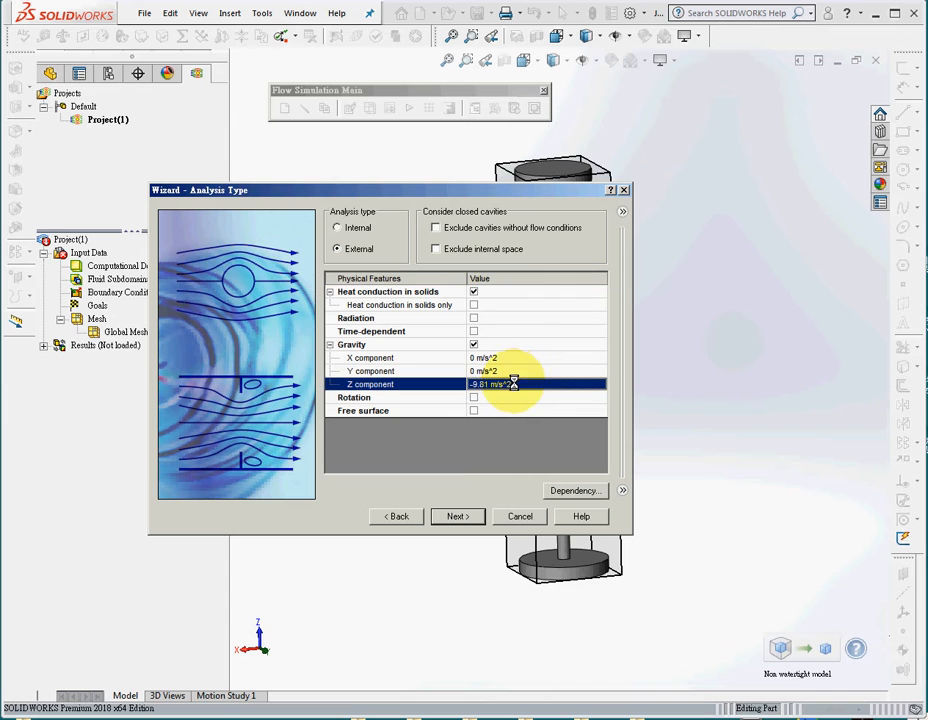
click(456, 516)
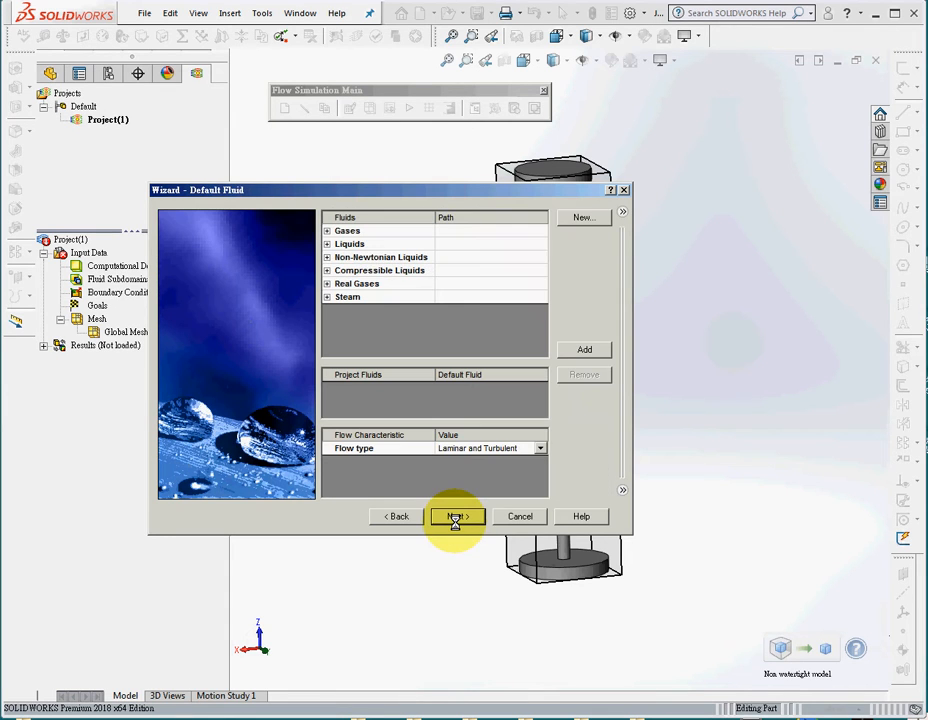
Add the predefined gas Air as the project's default fluid, keeping the laminar and turbulent flow type.
click(328, 230)
double_click(364, 270)
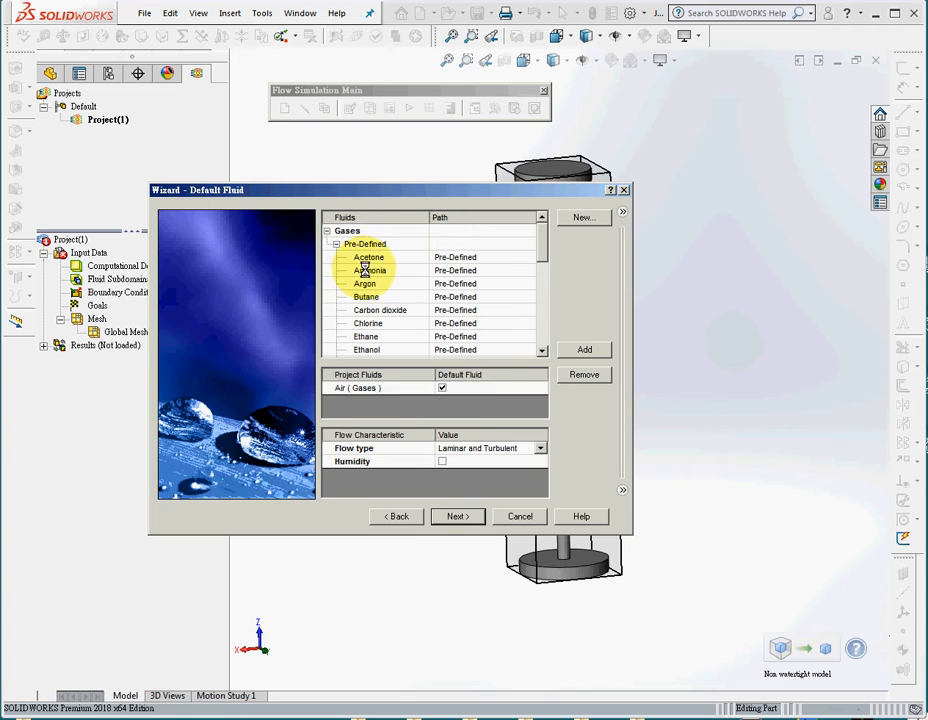
click(379, 392)
click(455, 516)
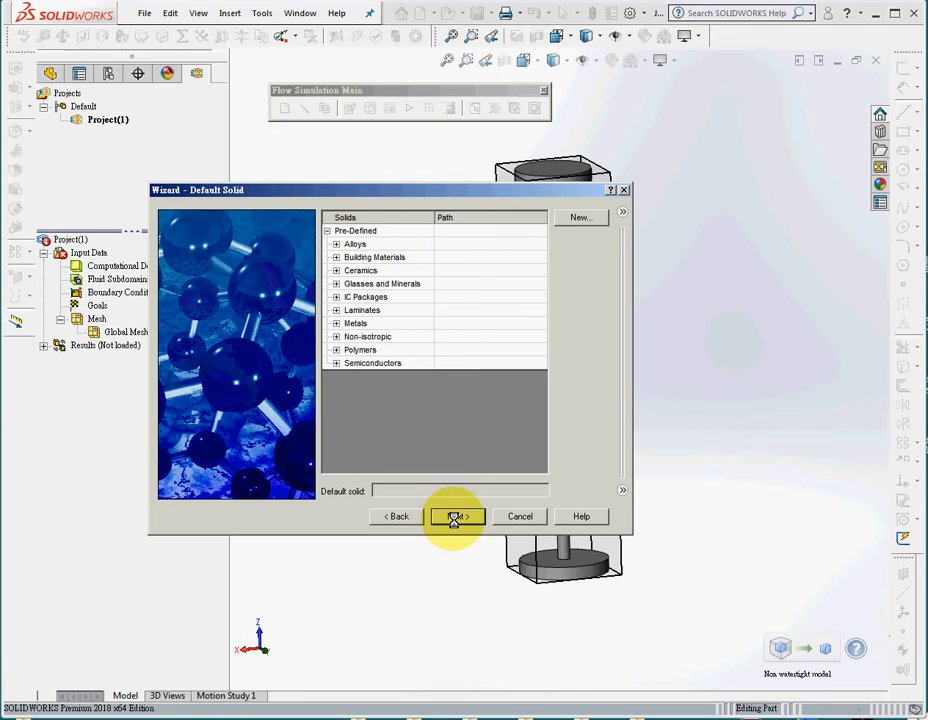
Assign Nichrome from the predefined alloys as the project's default solid.
click(335, 243)
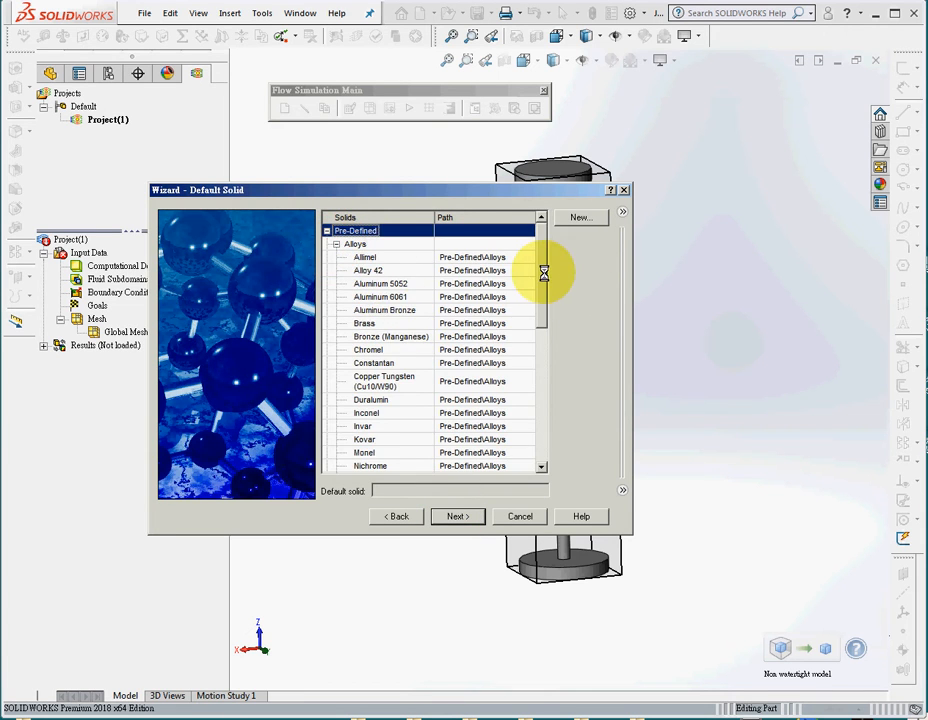
drag(545, 269, 545, 354)
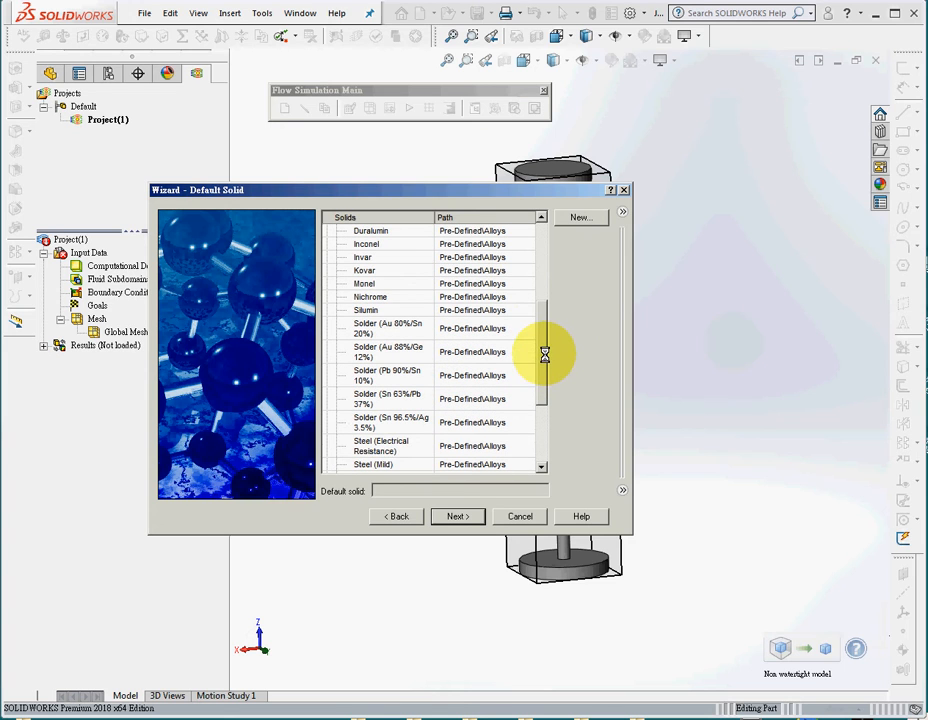
click(373, 297)
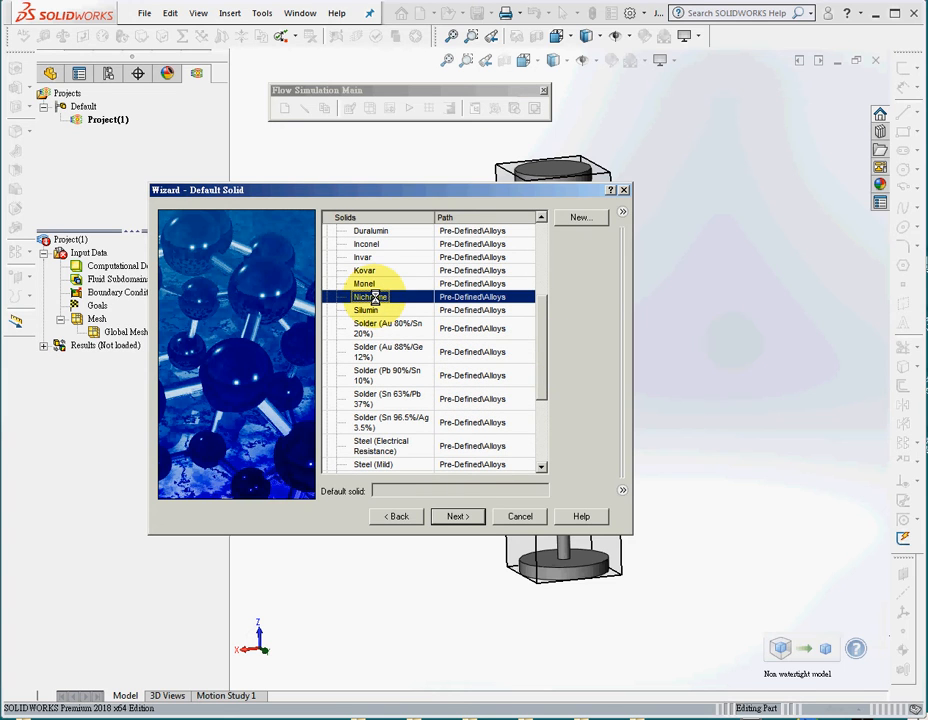
click(458, 517)
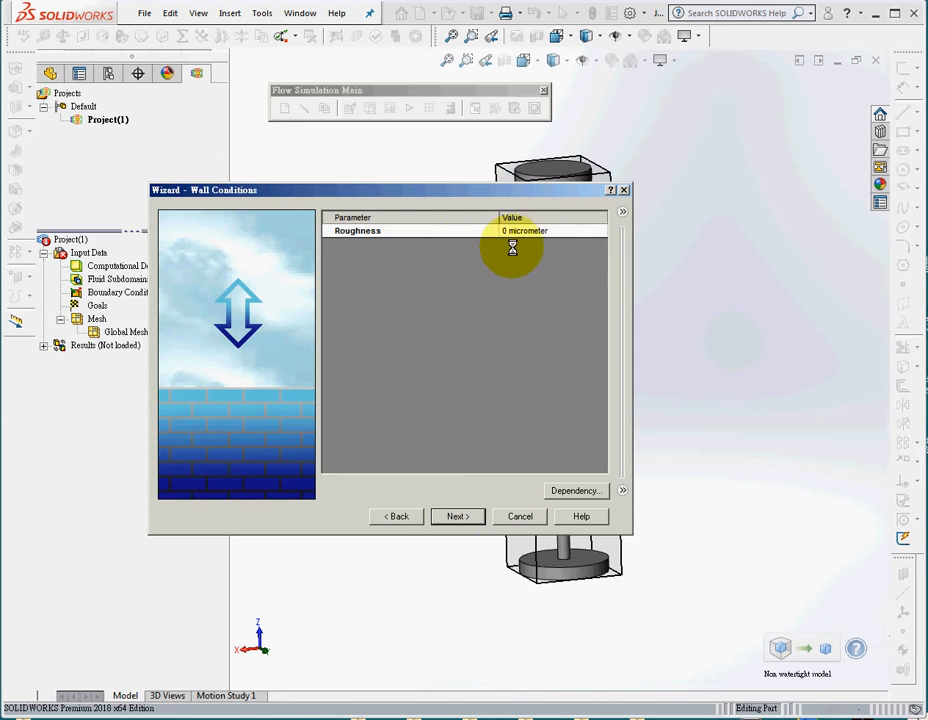
Keep the default wall conditions and review the ambient pressure, temperature and velocity components.
click(458, 516)
click(491, 274)
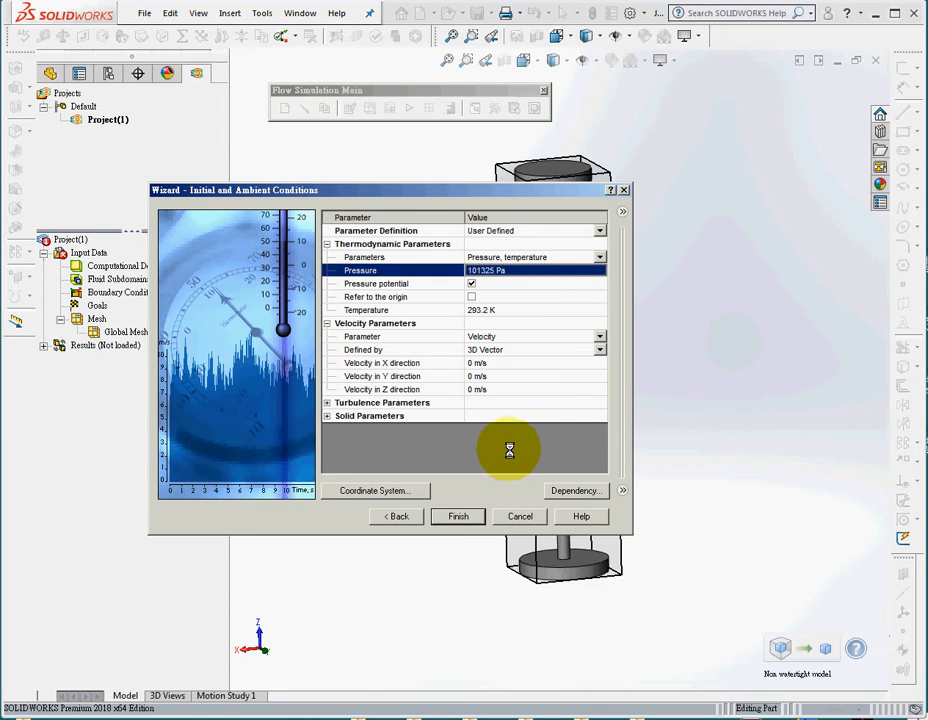
click(503, 310)
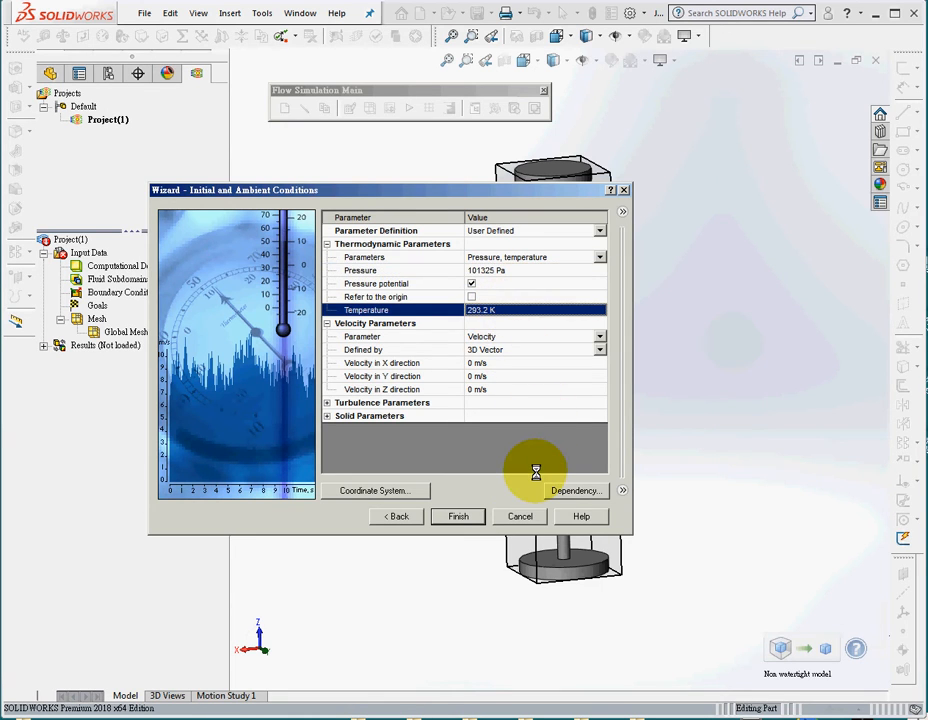
click(481, 363)
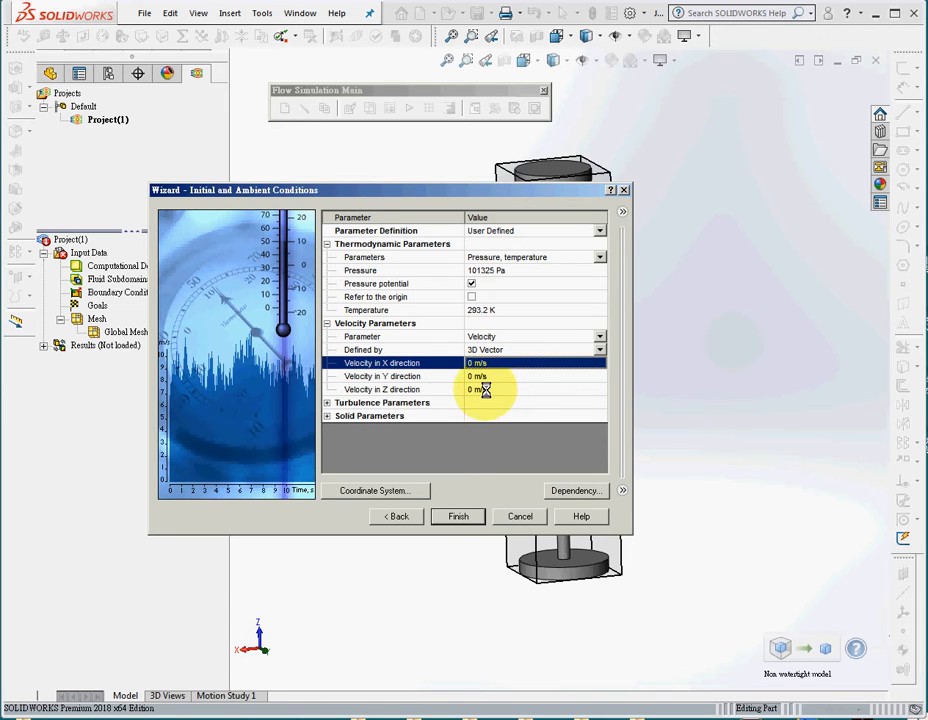
click(485, 389)
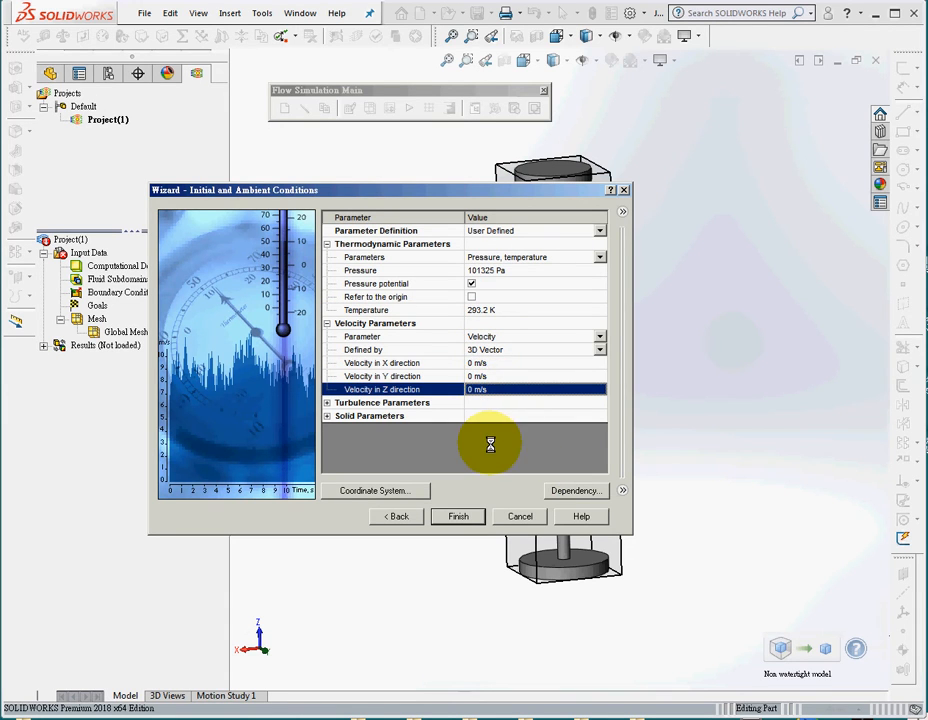
click(481, 364)
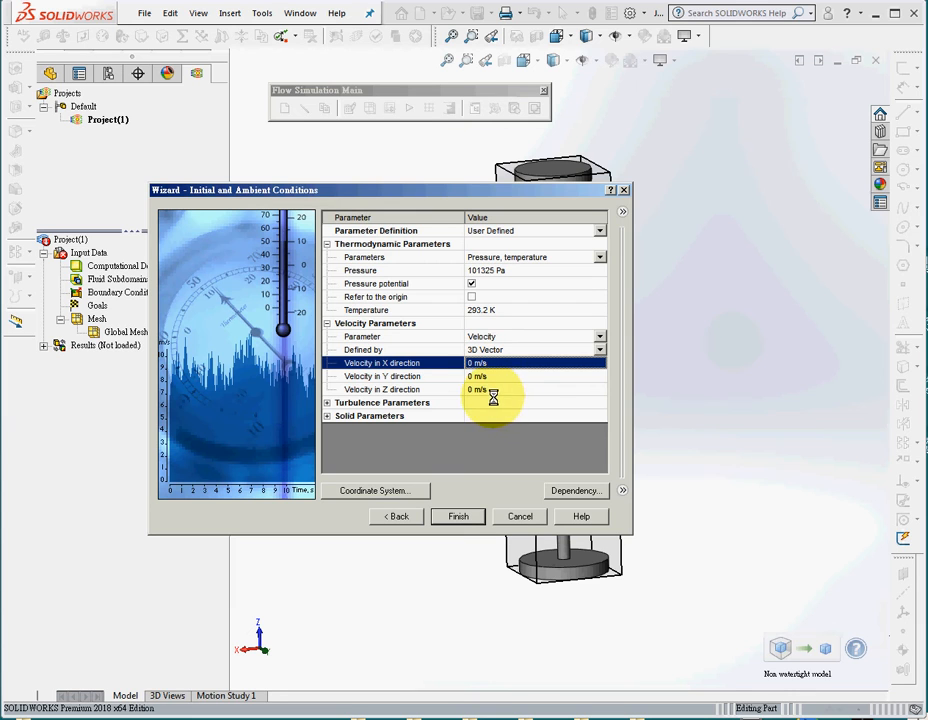
Go back through the wizard and review the project name, unit system and analysis type settings.
click(399, 517)
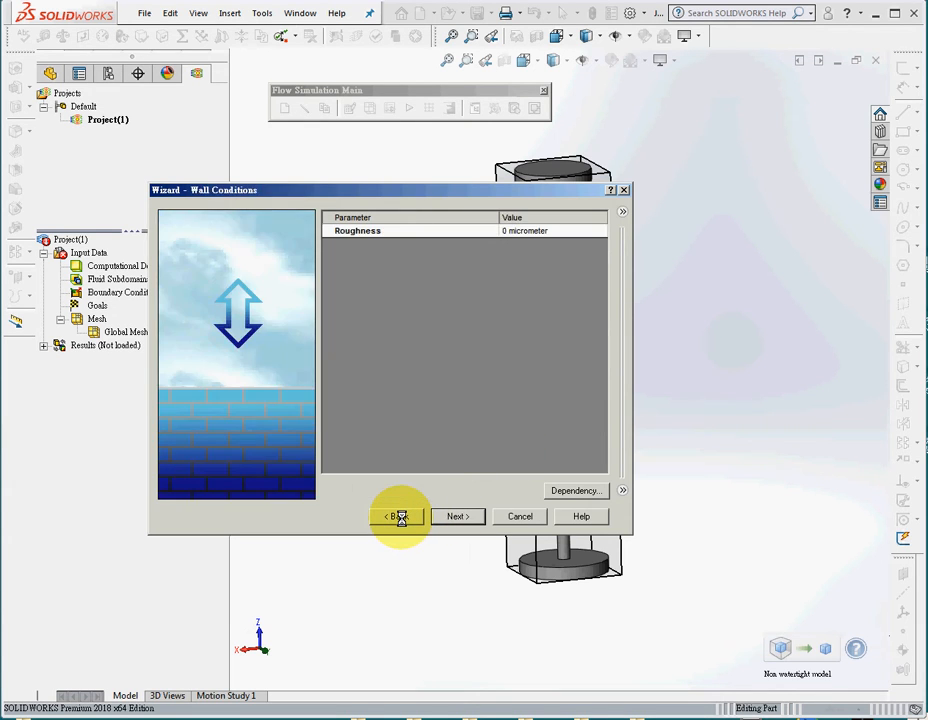
click(399, 517)
click(399, 517)
click(399, 517)
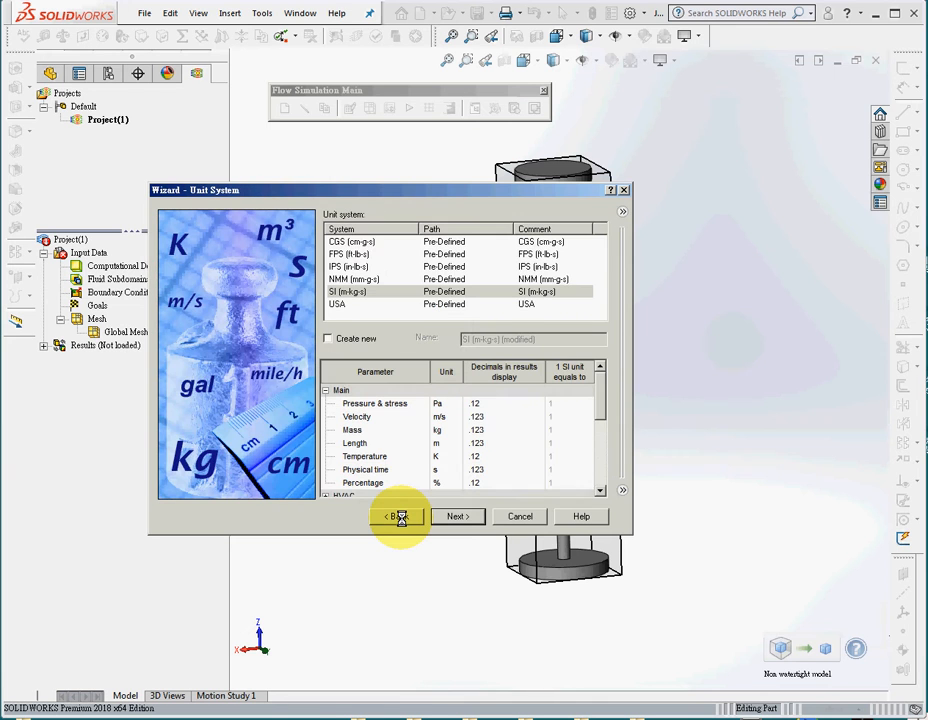
click(399, 517)
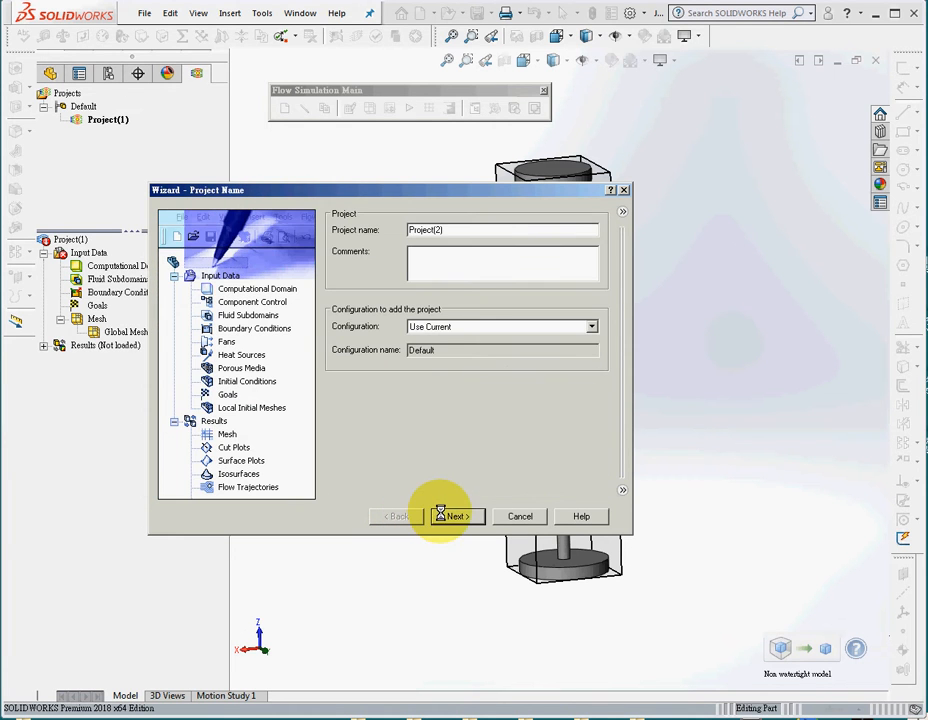
click(449, 516)
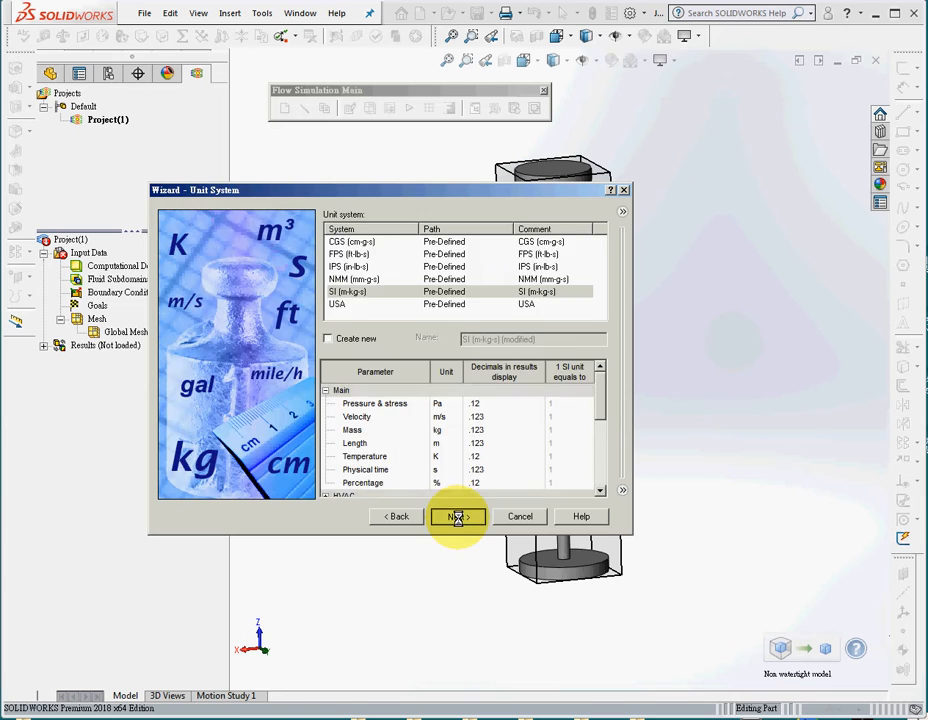
click(457, 516)
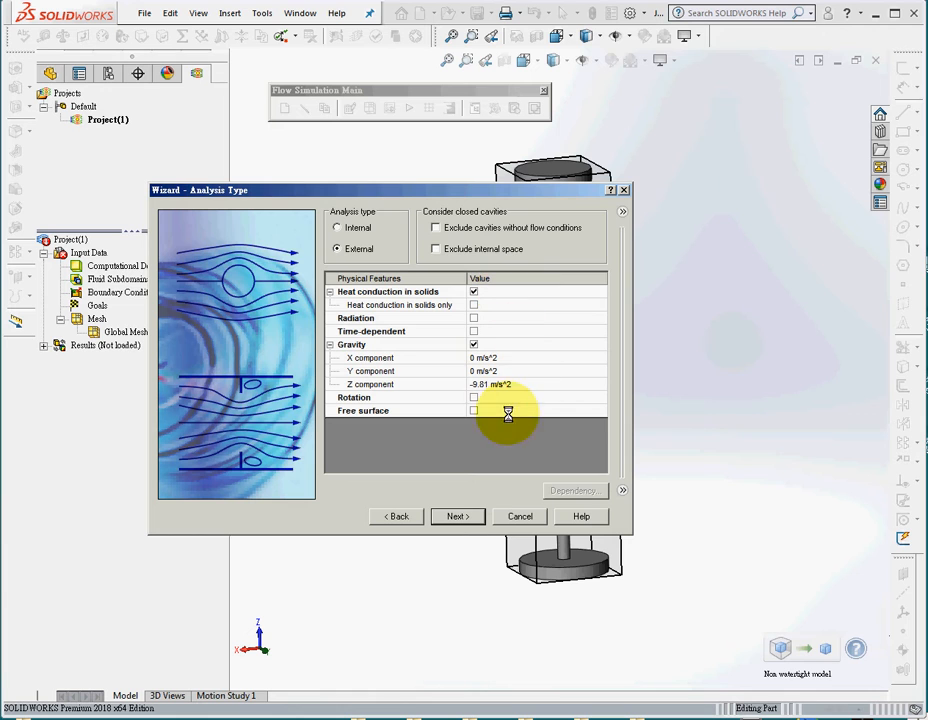
click(458, 516)
Confirm Air as the default fluid and Nichrome as the default solid, and finish creating the project.
click(404, 390)
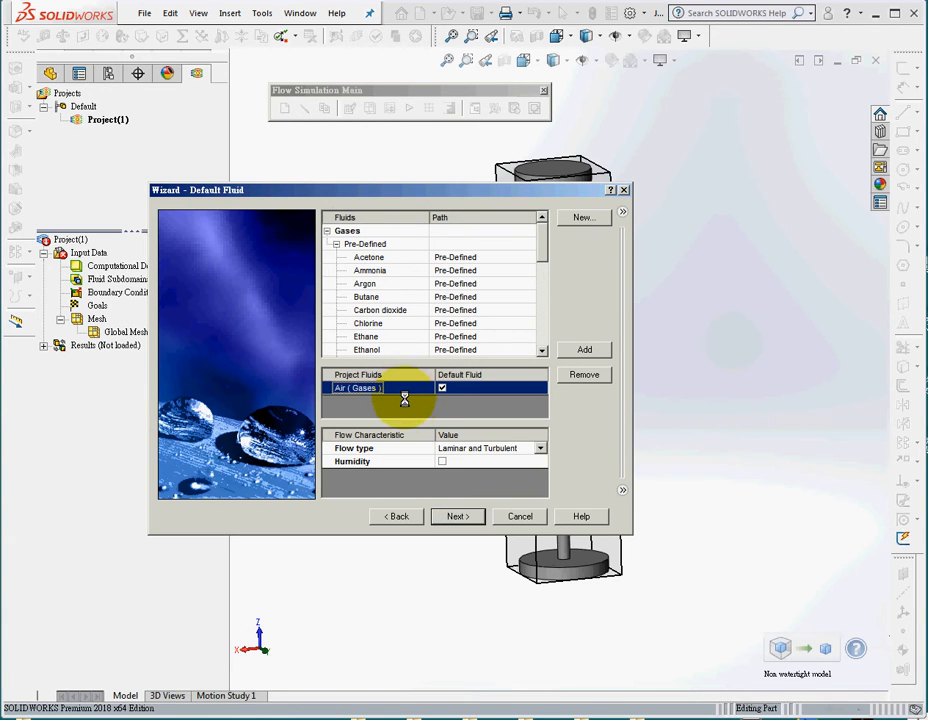
click(458, 516)
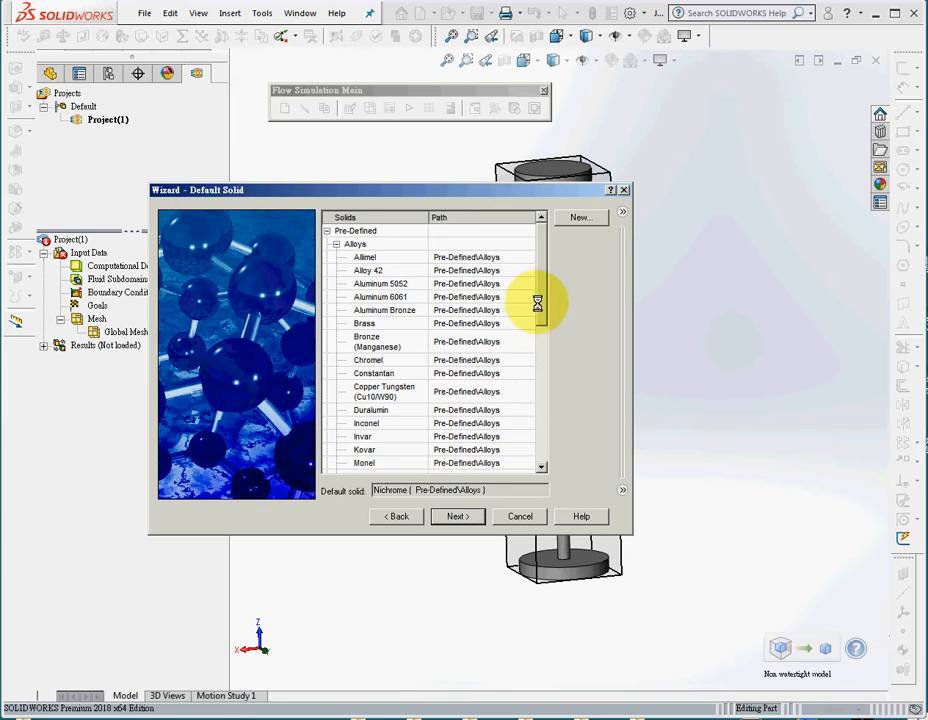
drag(541, 307, 542, 356)
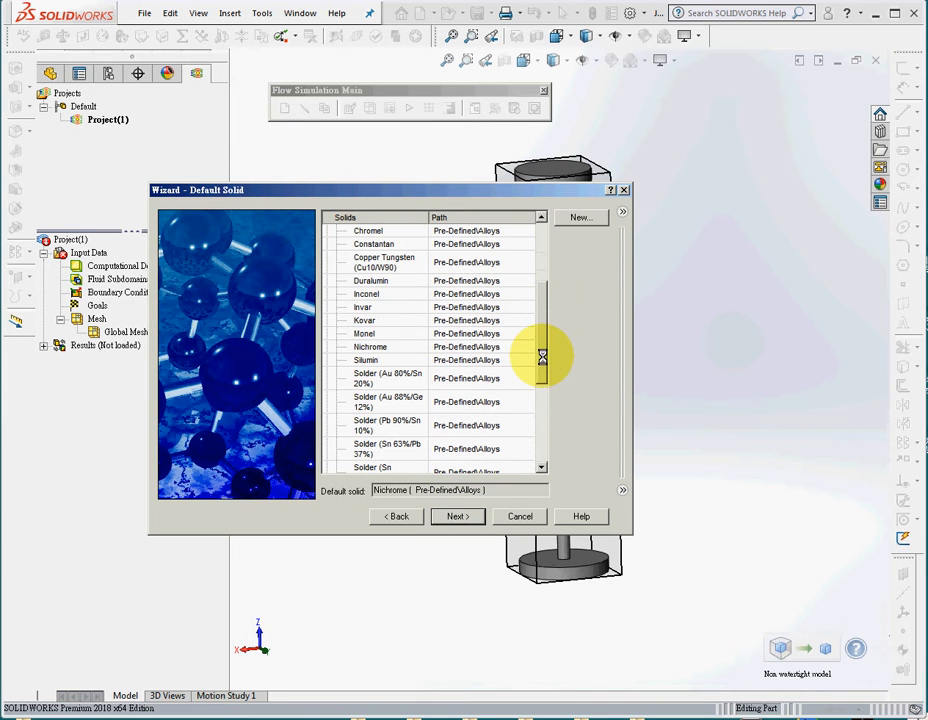
click(395, 347)
click(451, 517)
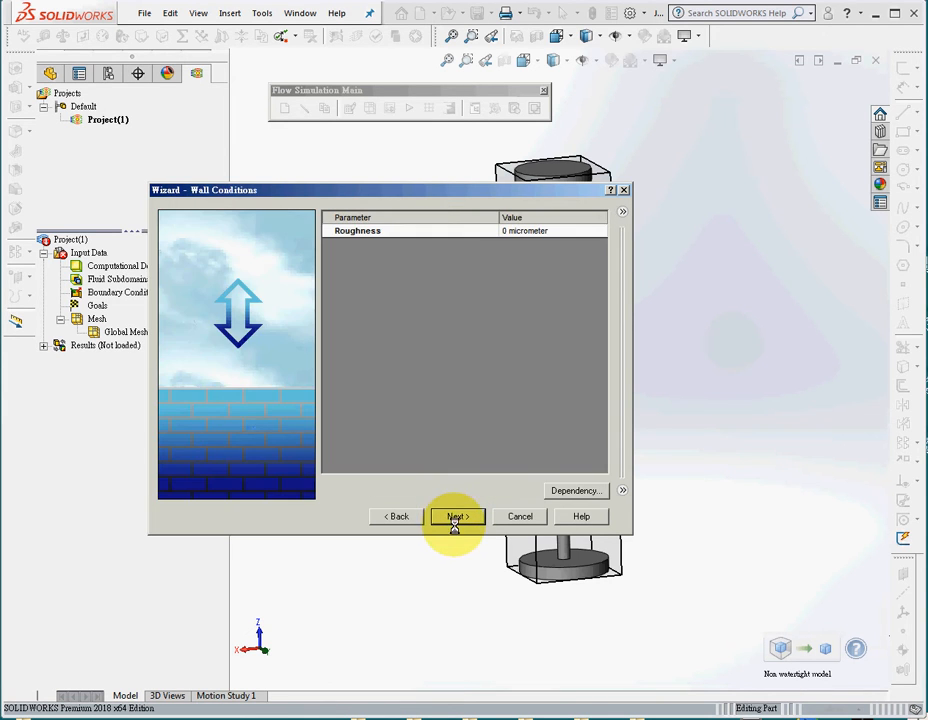
click(460, 516)
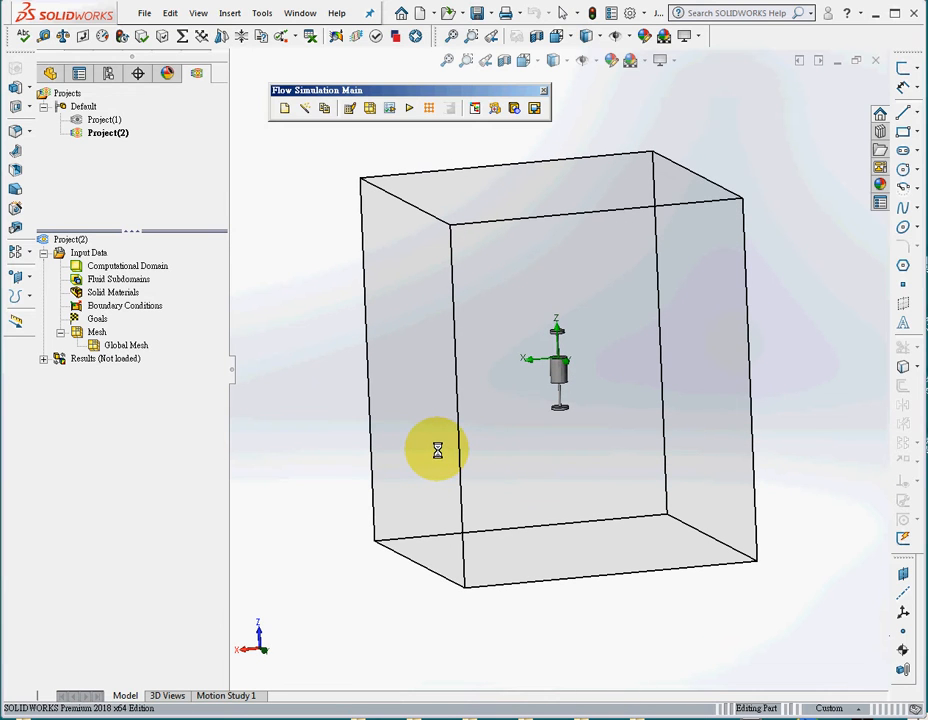
Extend the computational domain's maximum Z boundary to 3 m above the part.
click(119, 265)
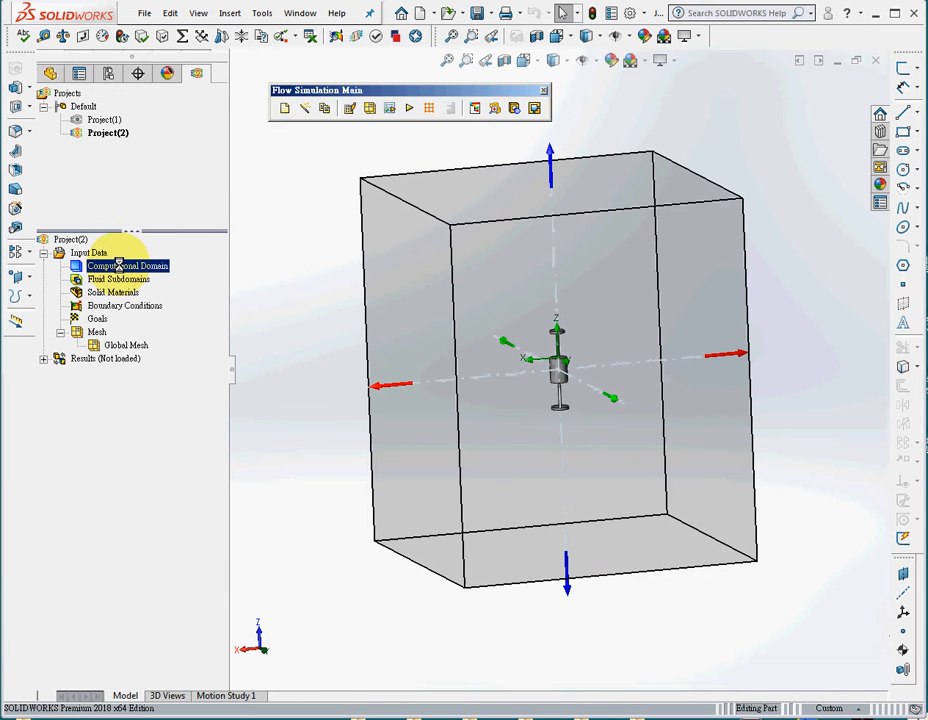
right_click(119, 265)
click(183, 269)
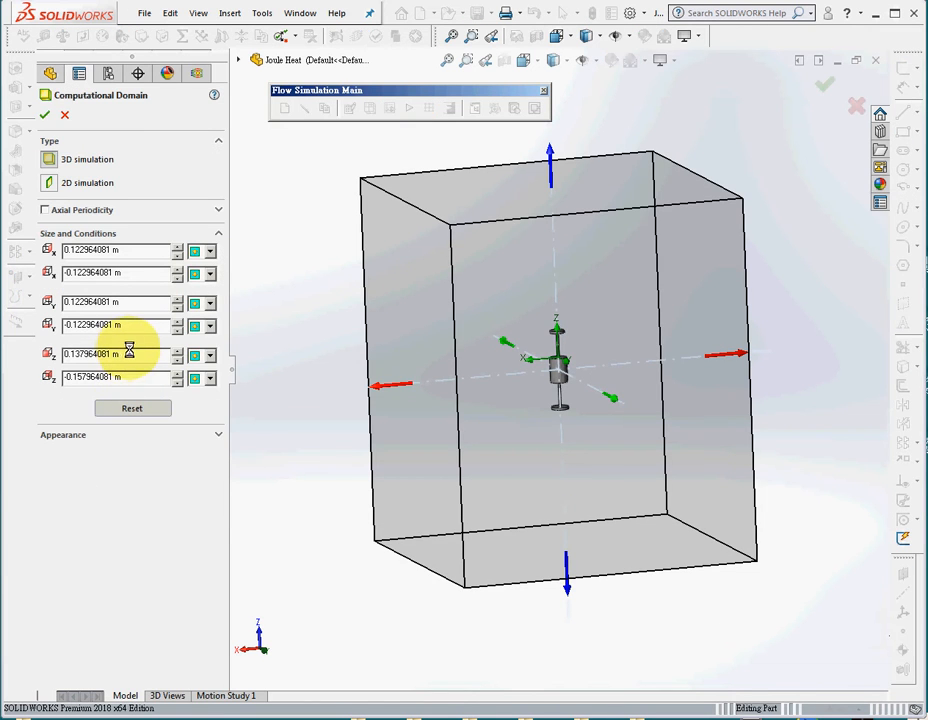
drag(128, 353, 4, 356)
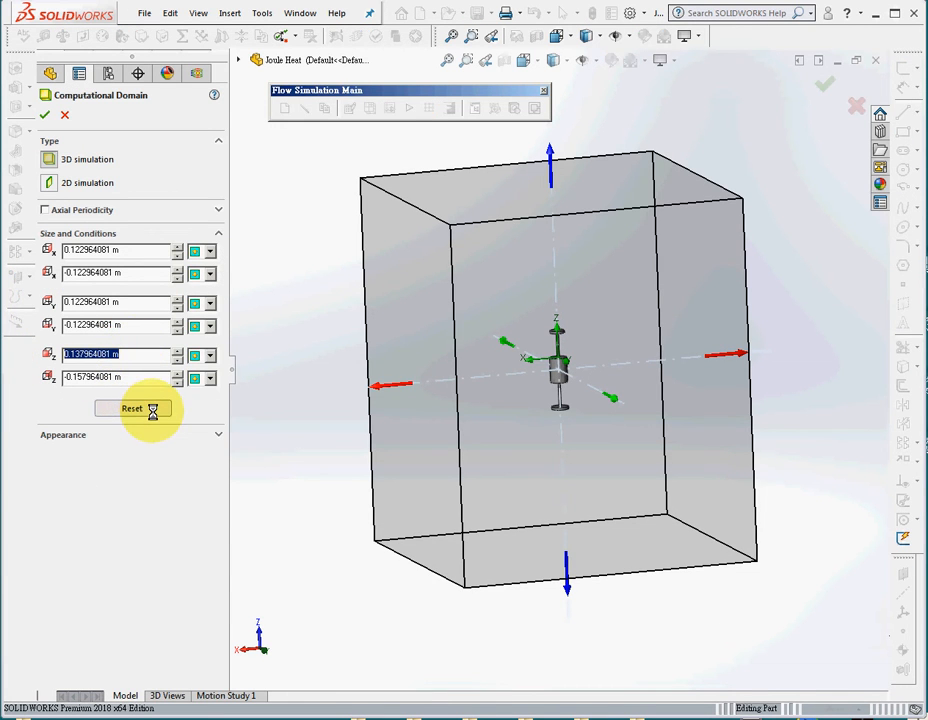
text(3)
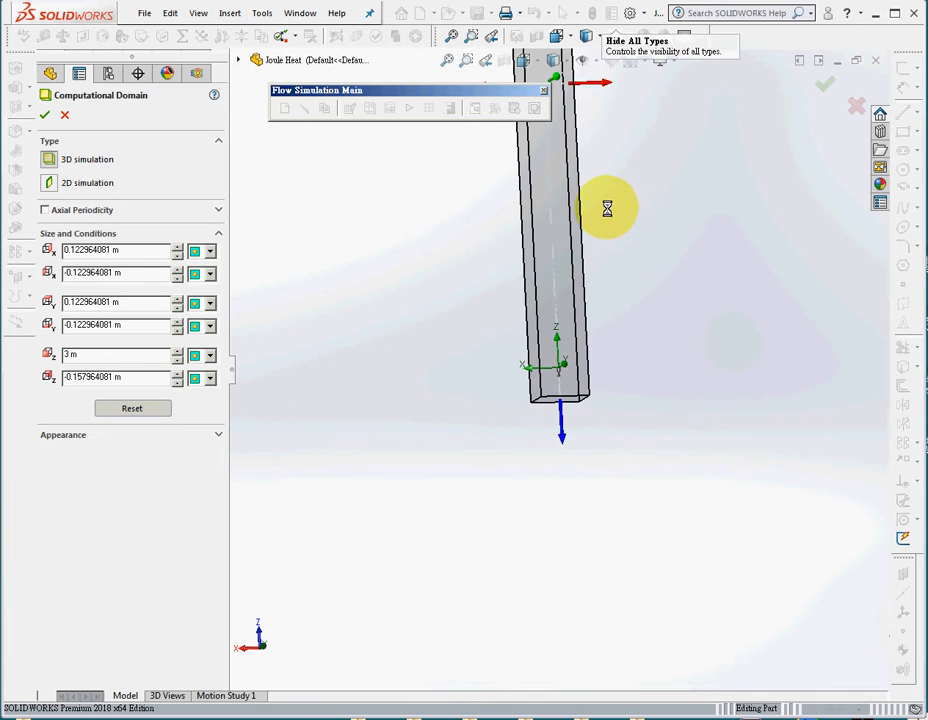
click(466, 61)
drag(615, 451, 497, 160)
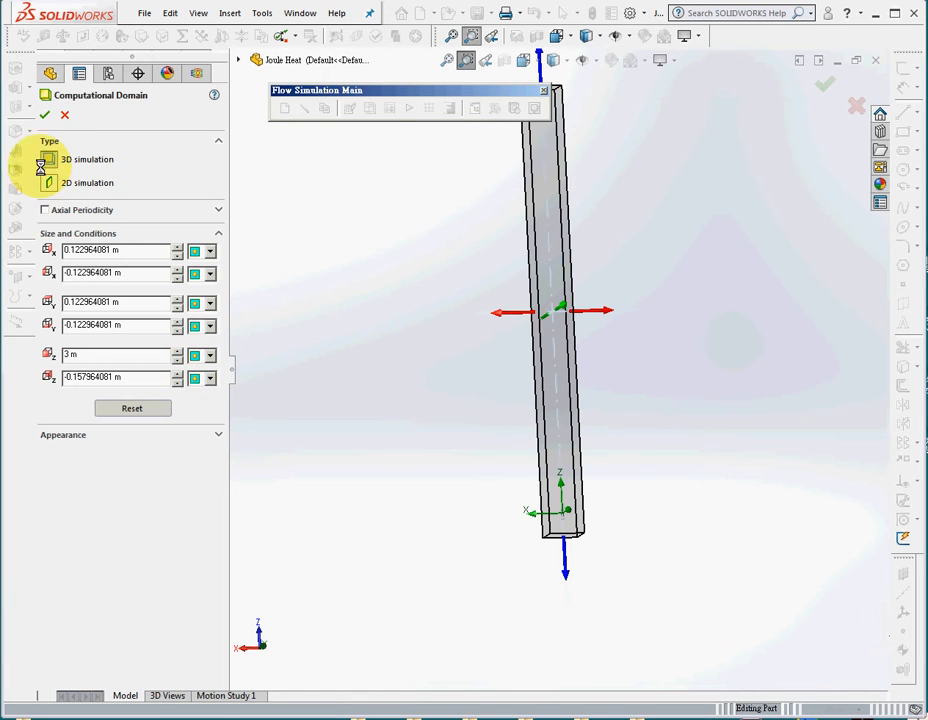
click(45, 115)
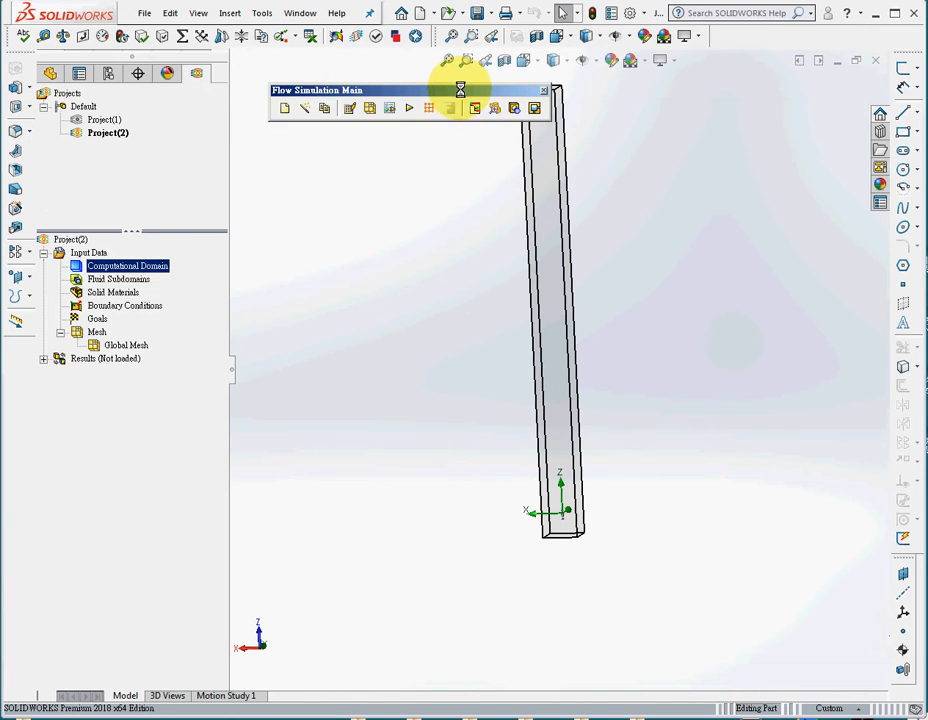
drag(460, 90, 427, 84)
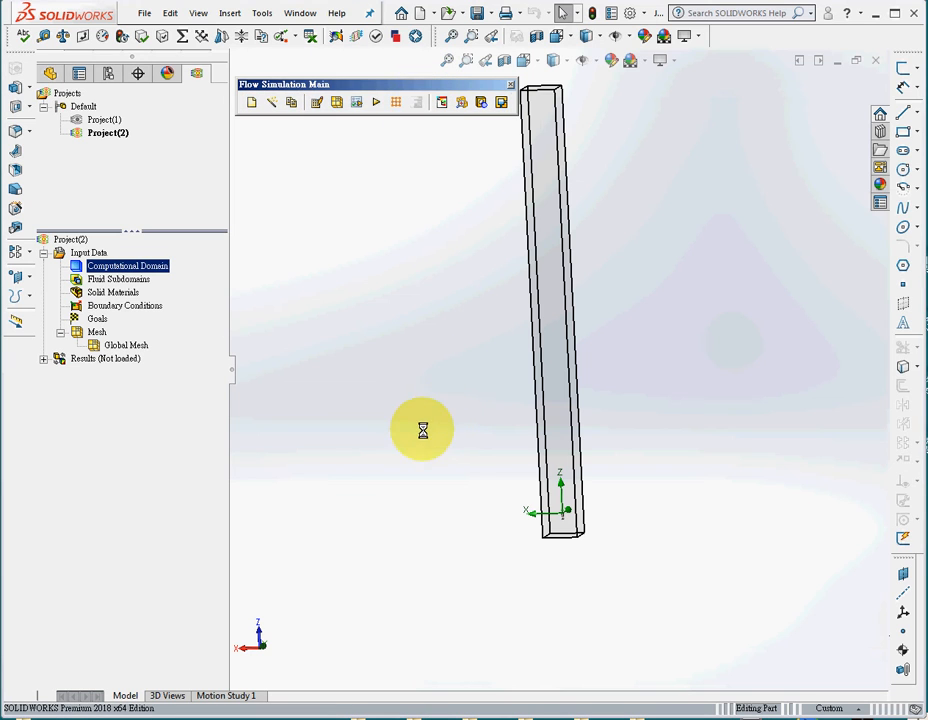
Show the Flow Simulation Features toolbar and place it just below the fitted model.
click(141, 306)
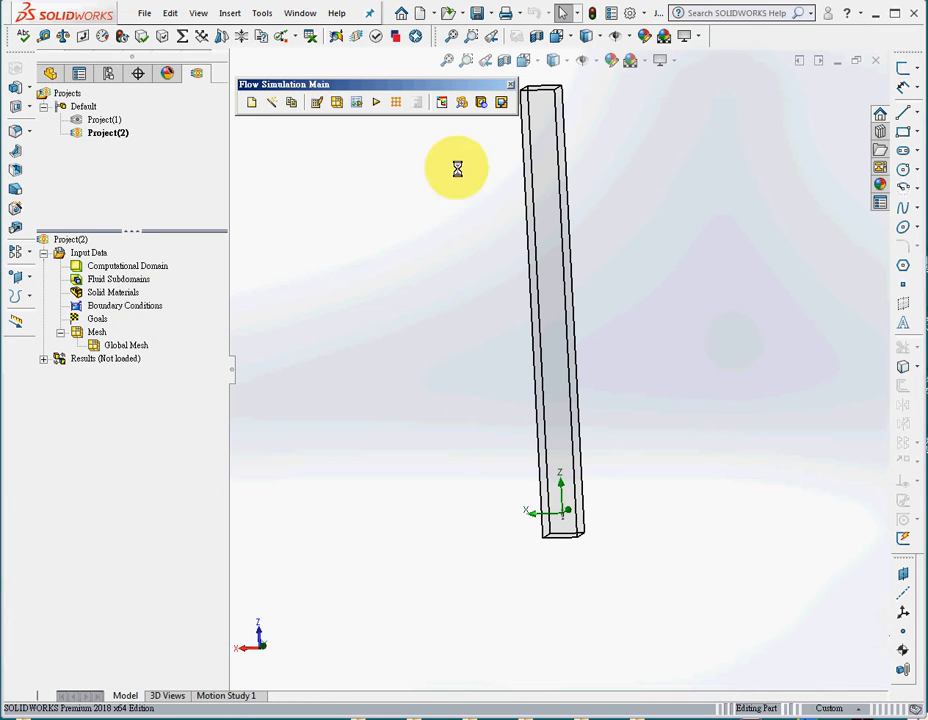
click(447, 58)
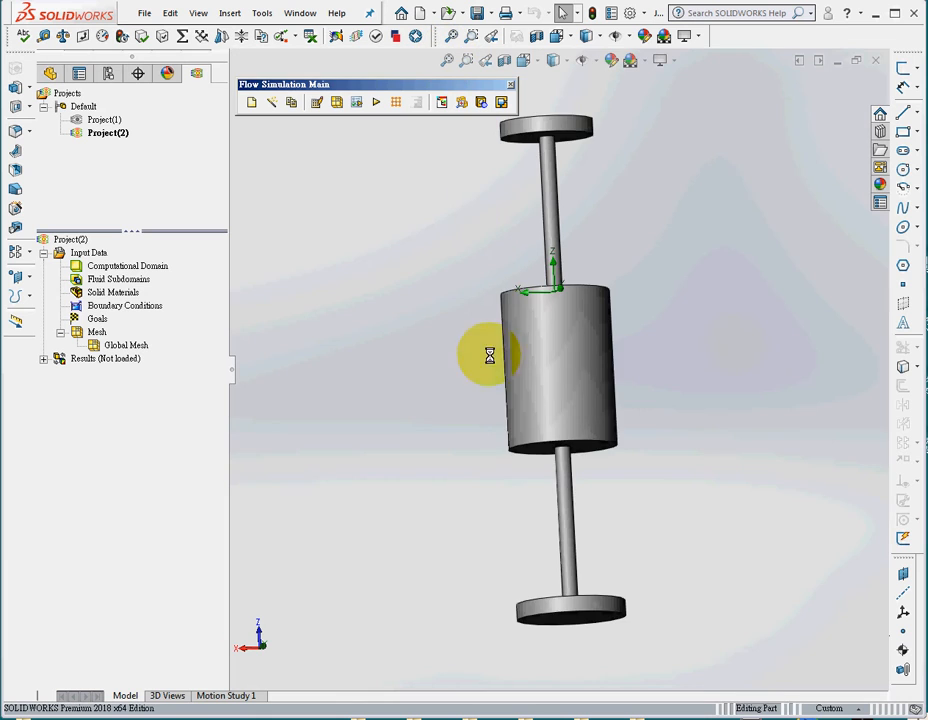
middle_drag(436, 349, 443, 364)
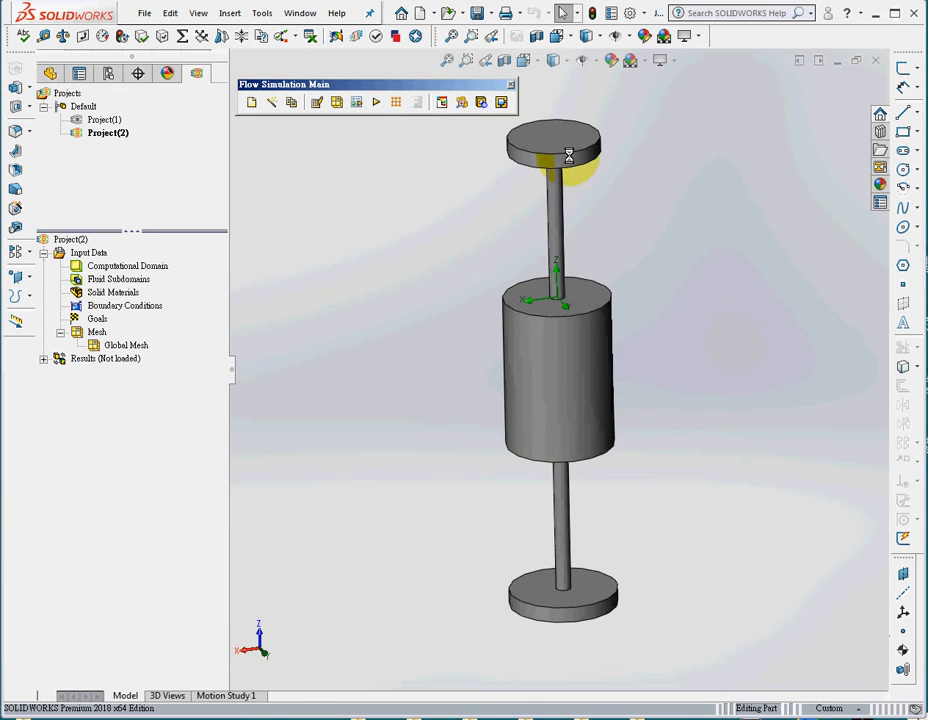
right_click(743, 37)
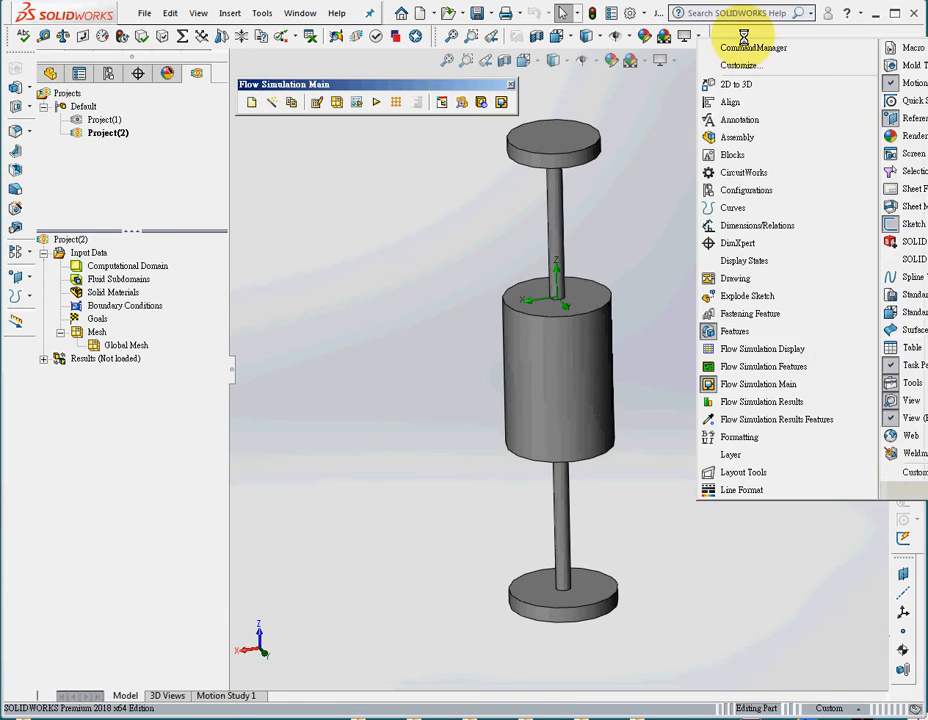
click(788, 367)
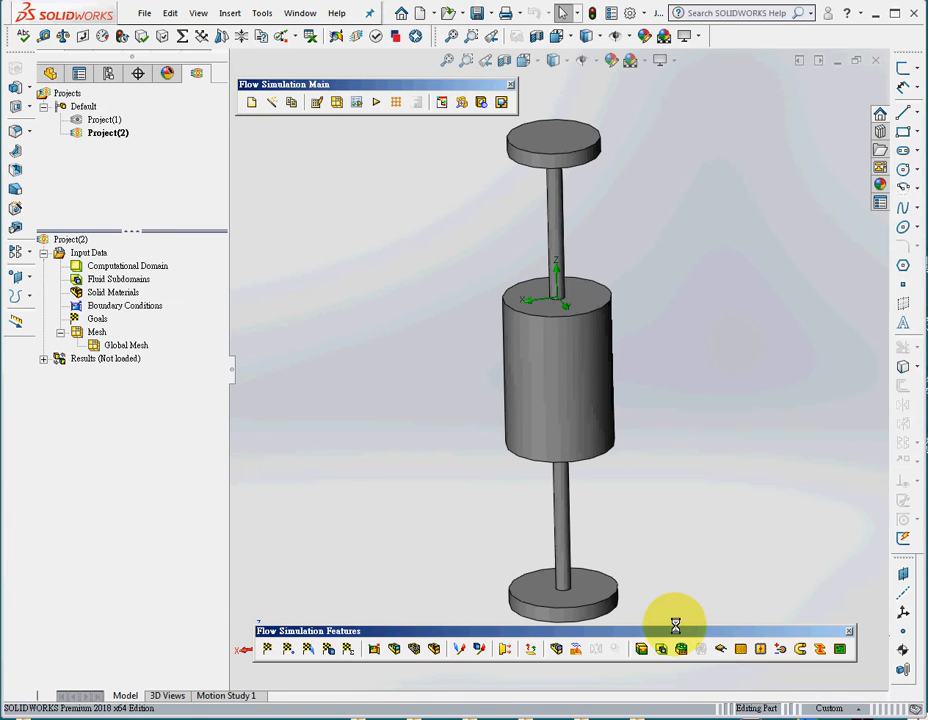
drag(704, 632, 686, 639)
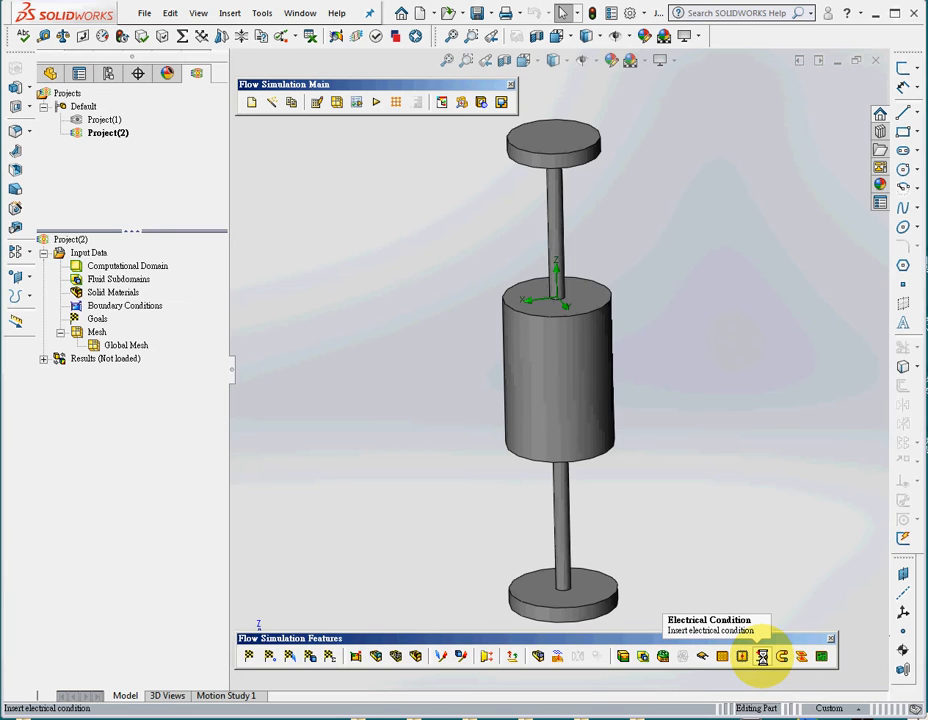
Add an electrical condition with a 10 A inward current on the upper disc's top face.
click(762, 656)
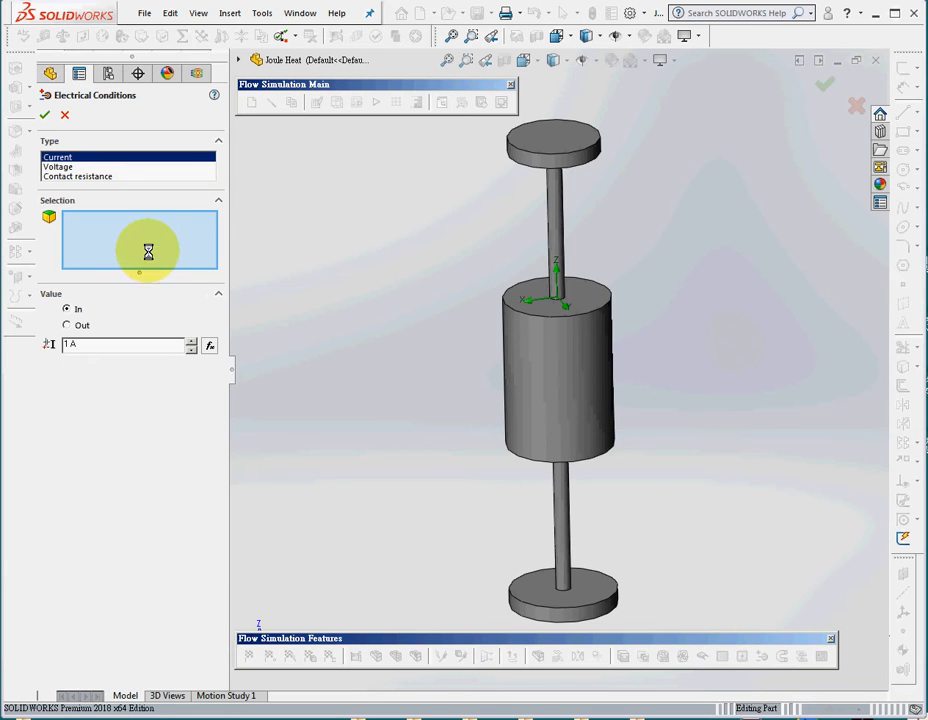
click(563, 134)
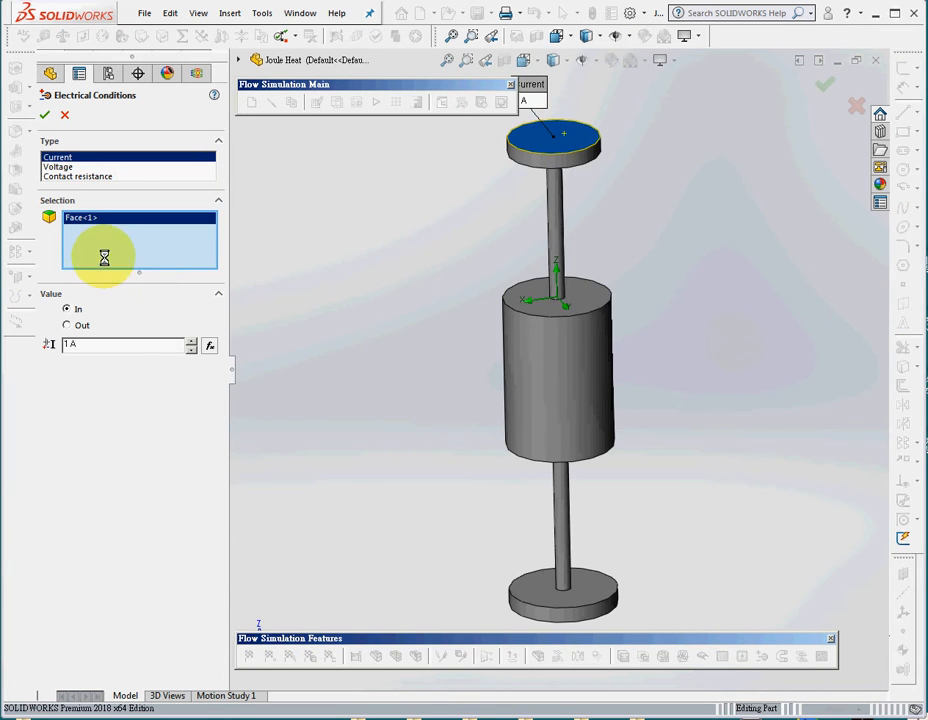
click(102, 347)
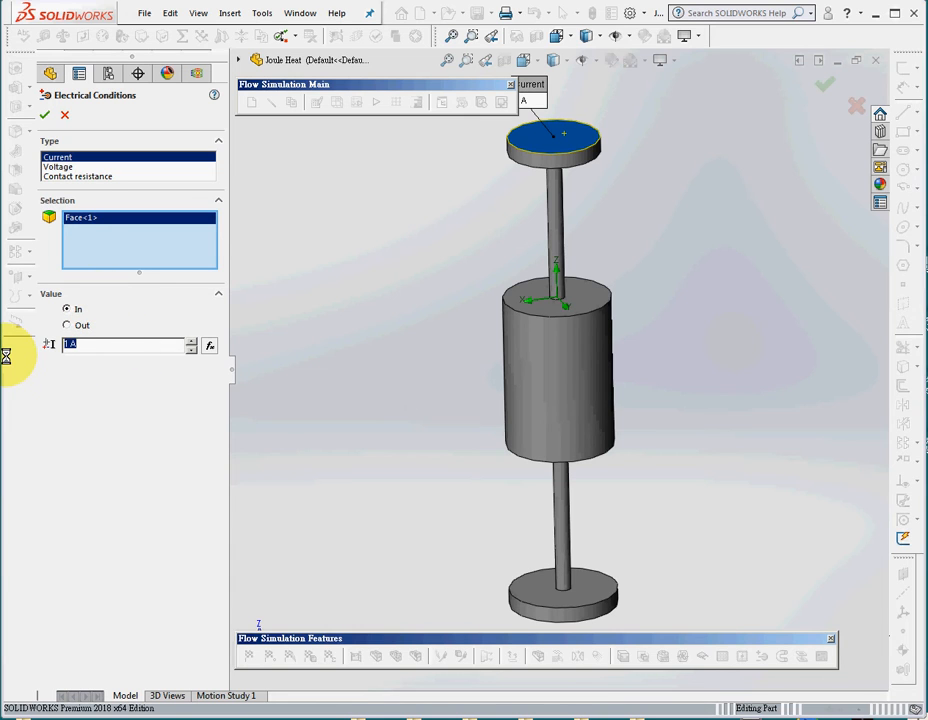
text(10)
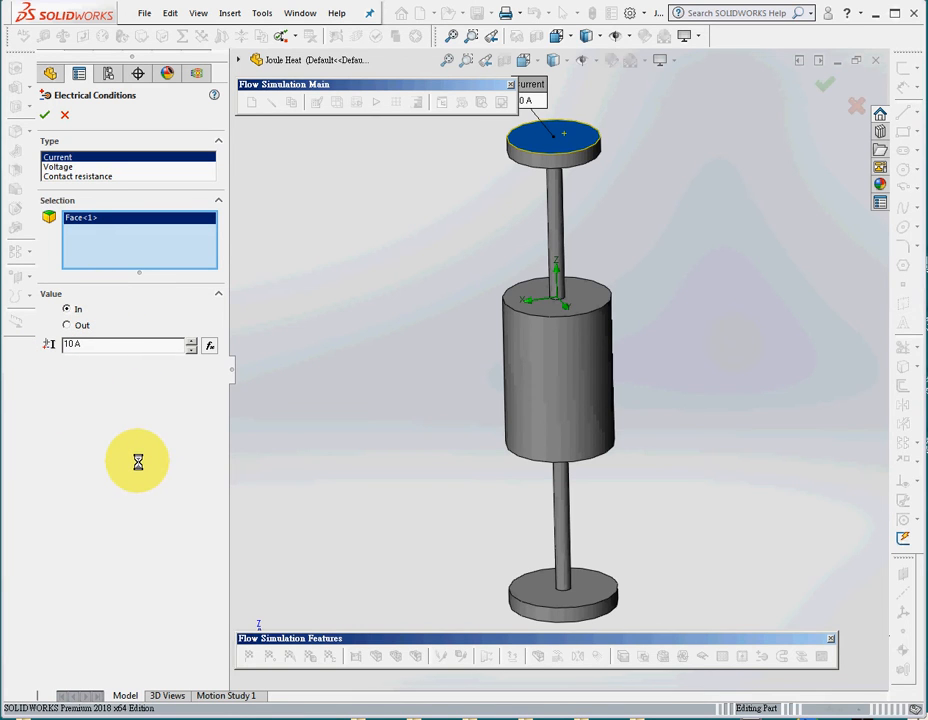
click(44, 115)
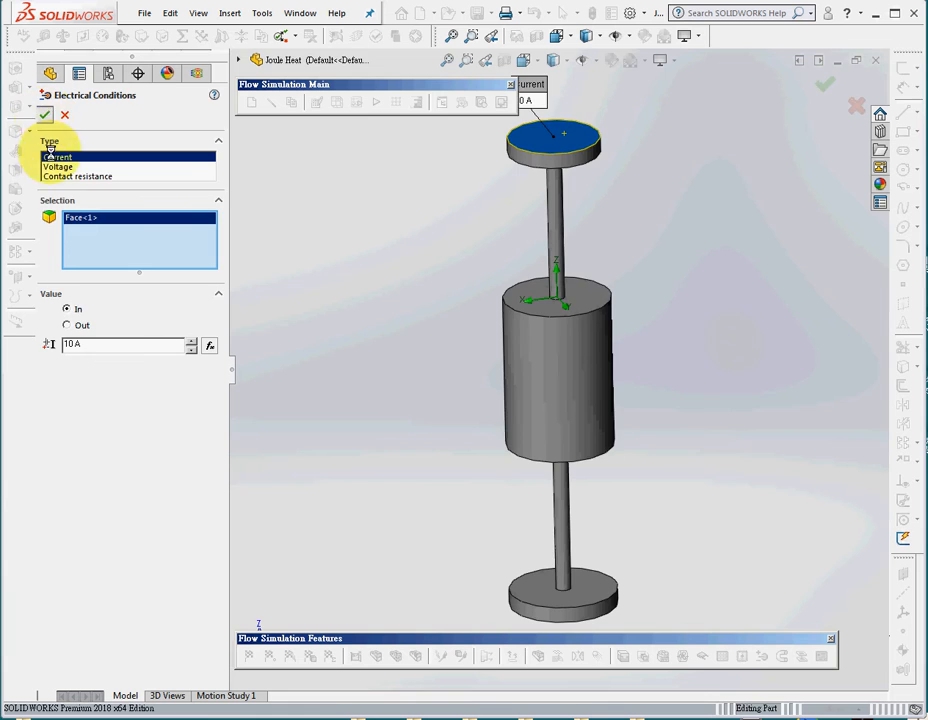
Add an electrical condition with a 10 A outward current on the lower disc's bottom face.
click(565, 572)
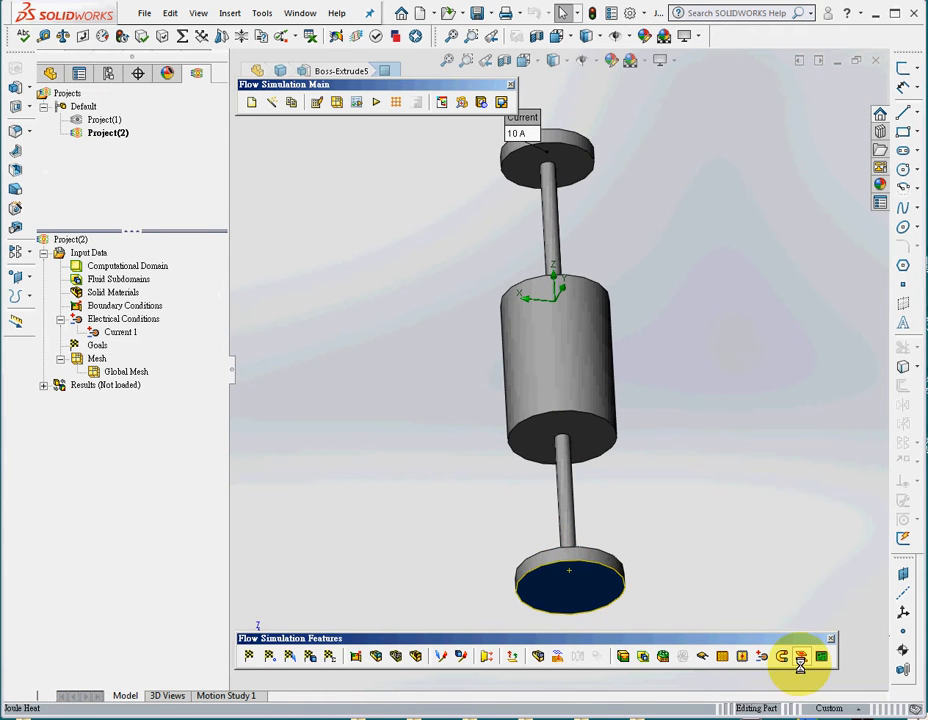
click(761, 655)
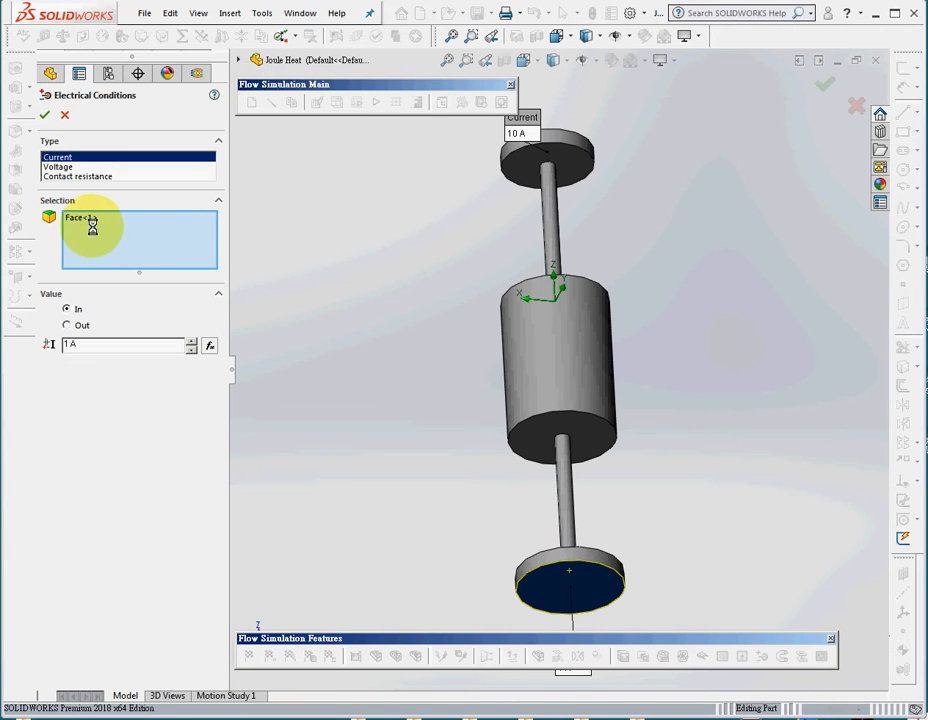
click(79, 325)
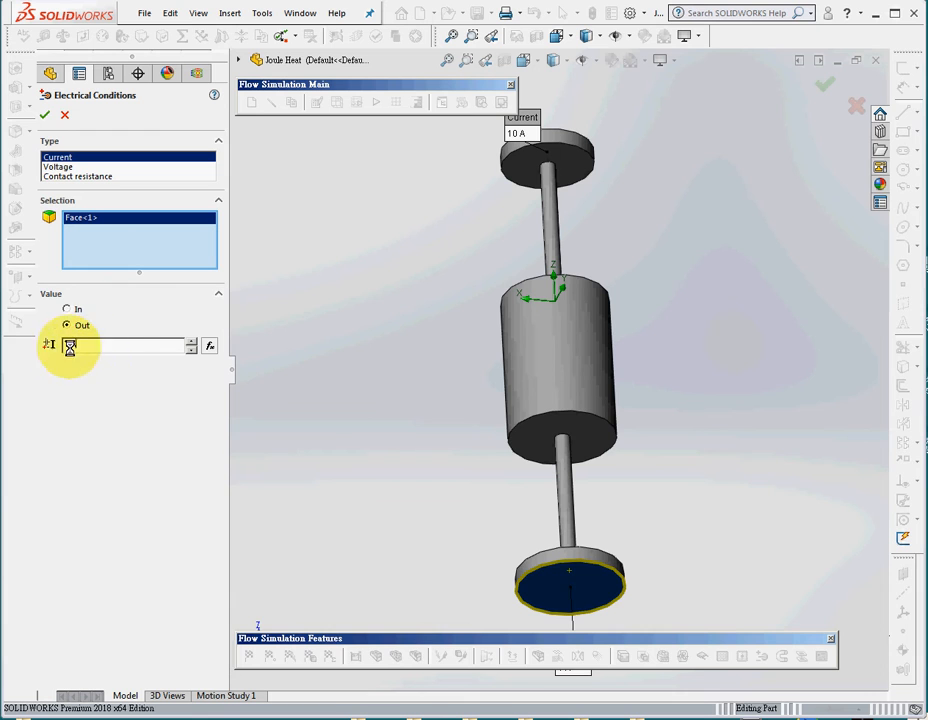
text(10)
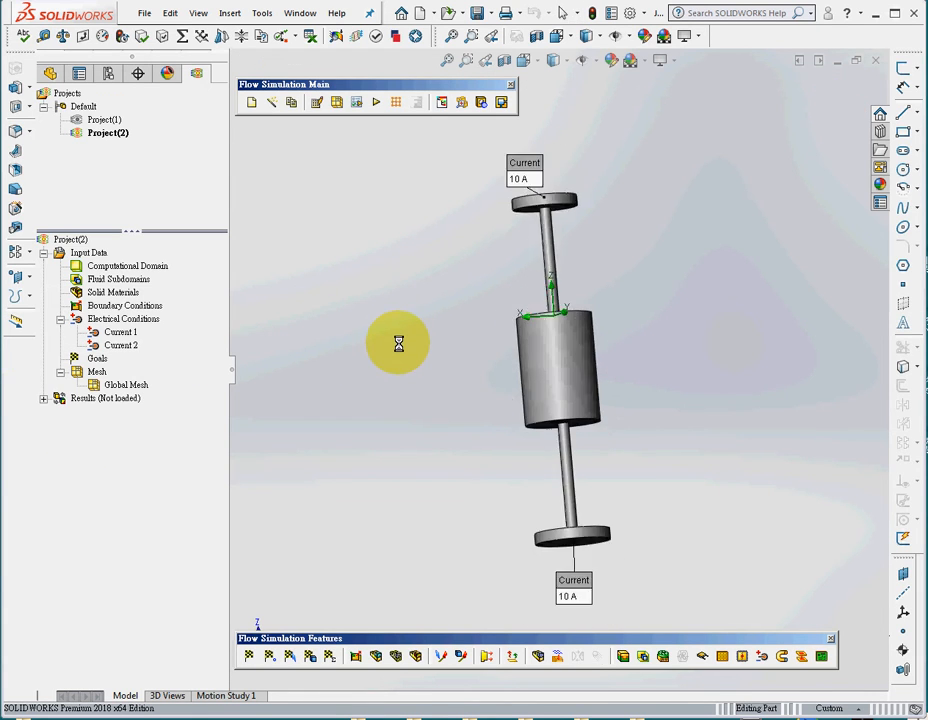
Add global goals for Joule heat, total surface Joule heat, and average voltage, static pressure, velocity, fluid temperature, total temperature and solid temperature.
click(120, 332)
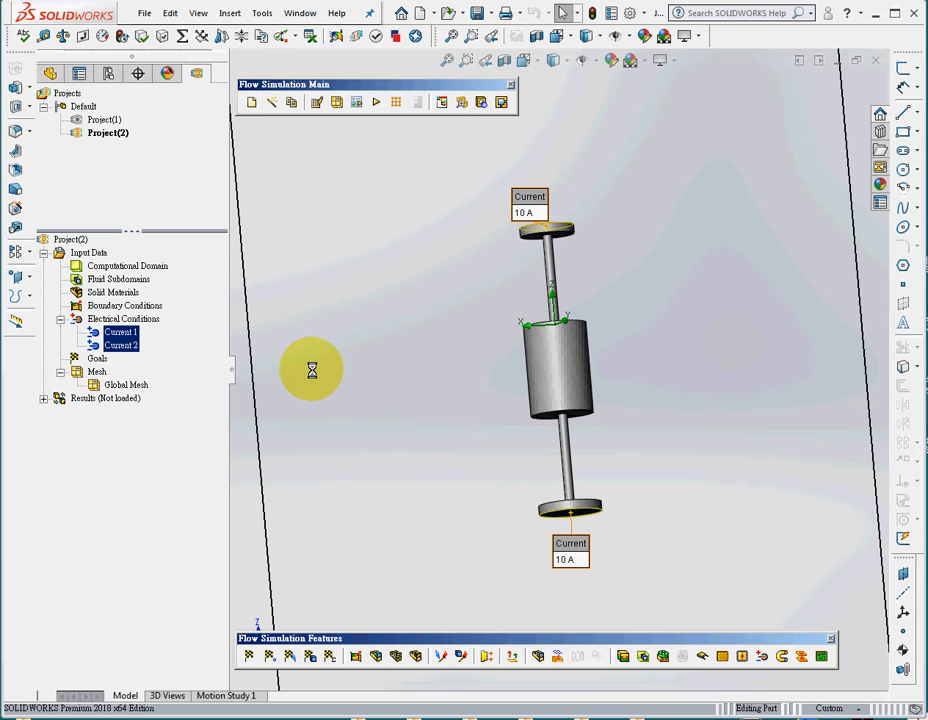
right_click(96, 360)
click(186, 366)
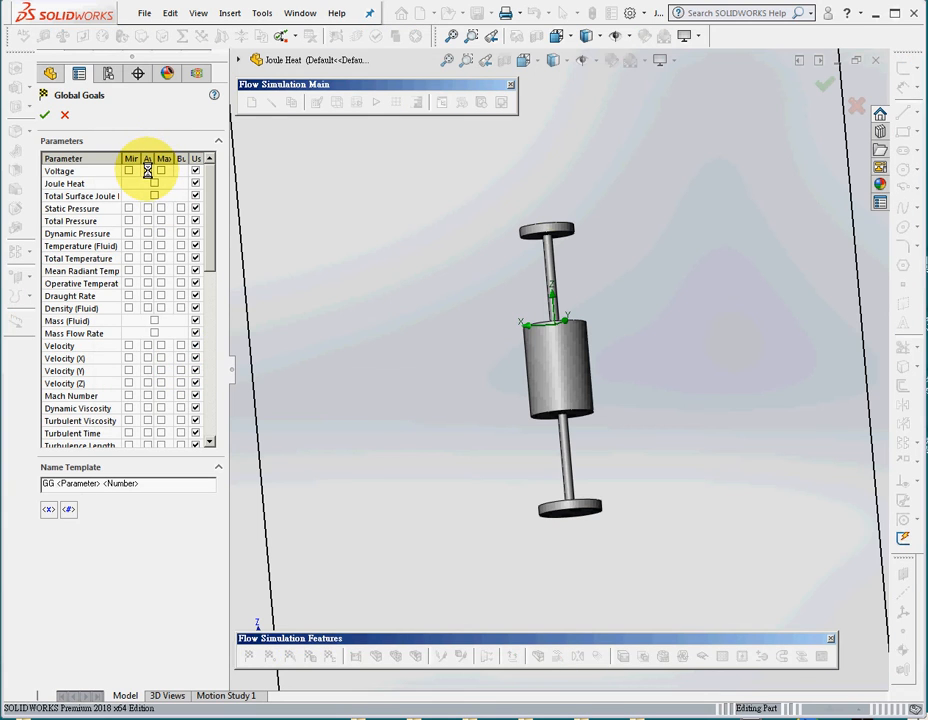
click(147, 171)
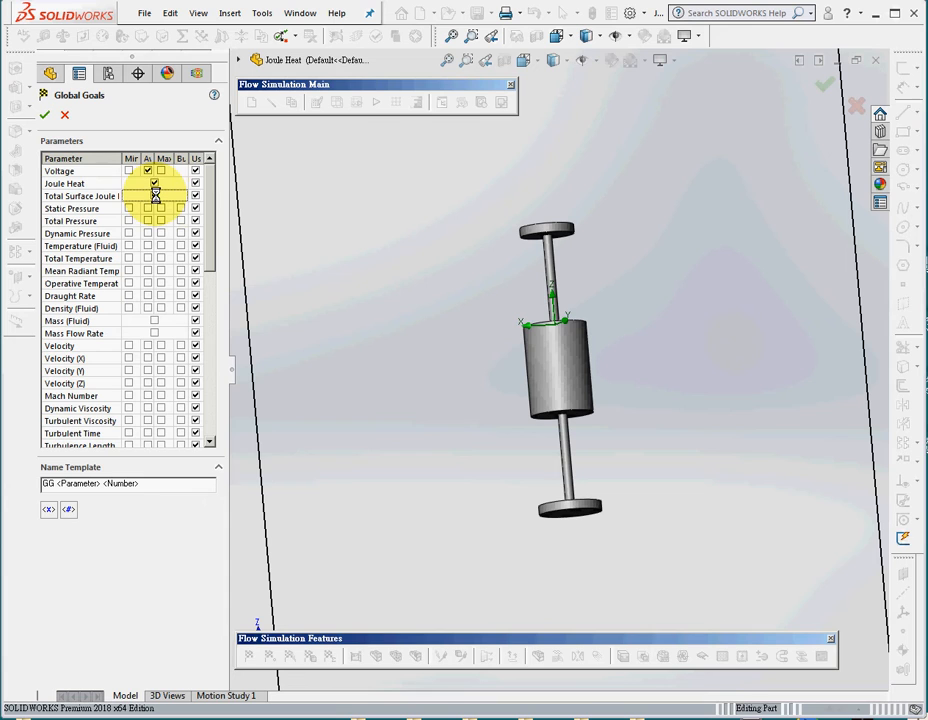
click(154, 196)
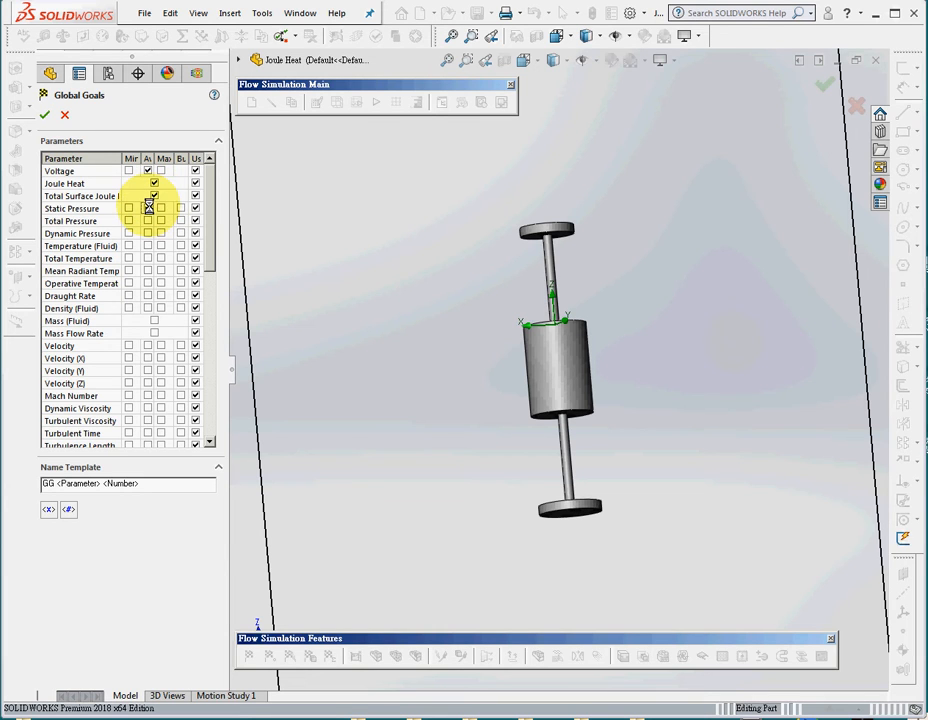
click(147, 346)
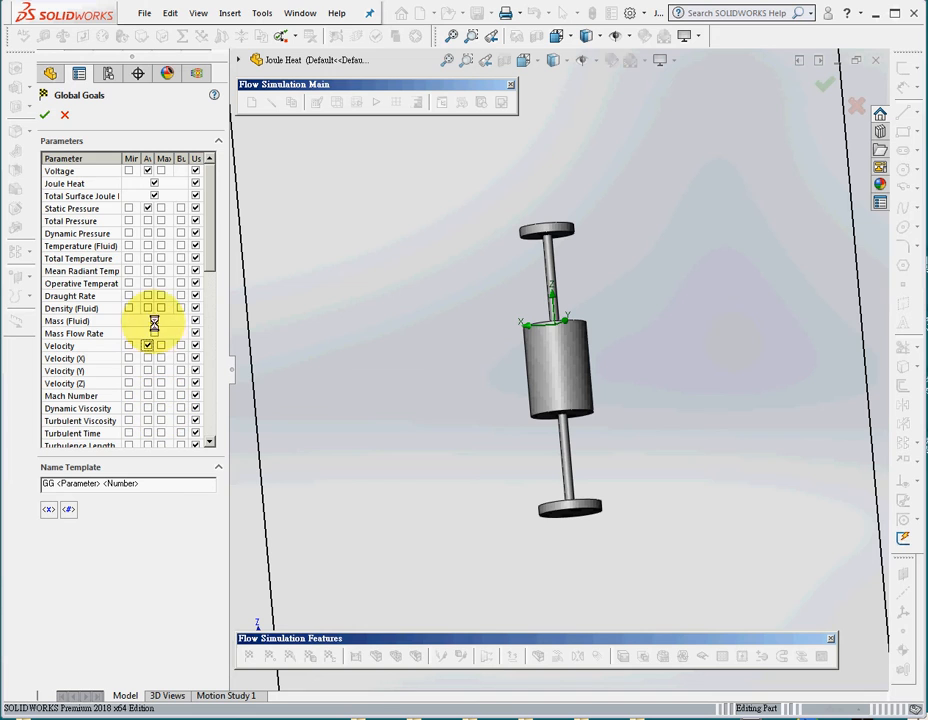
click(147, 246)
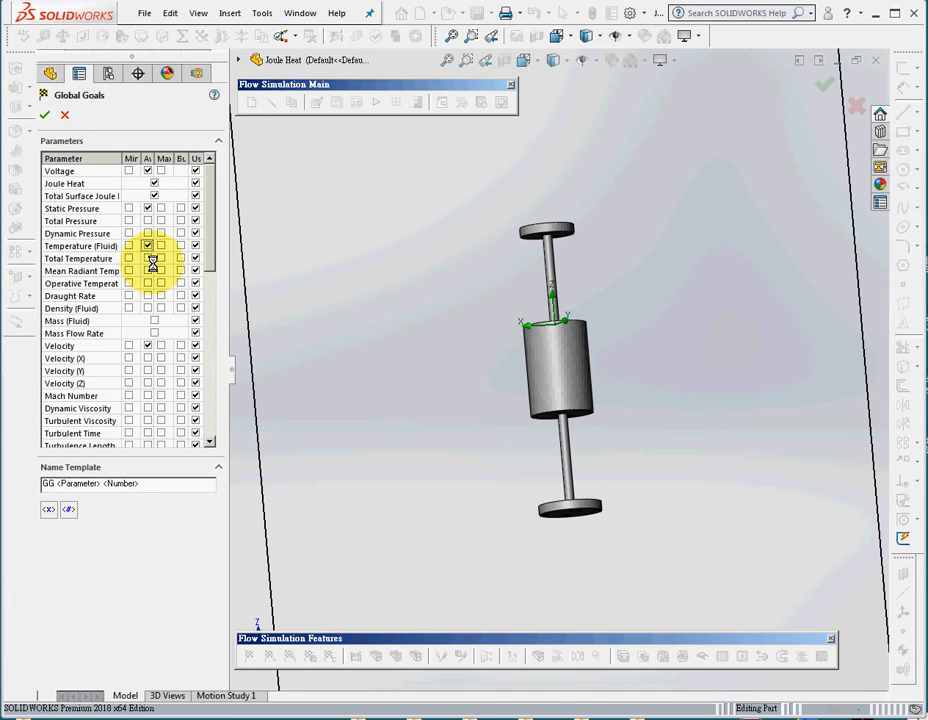
click(147, 258)
drag(208, 258, 215, 445)
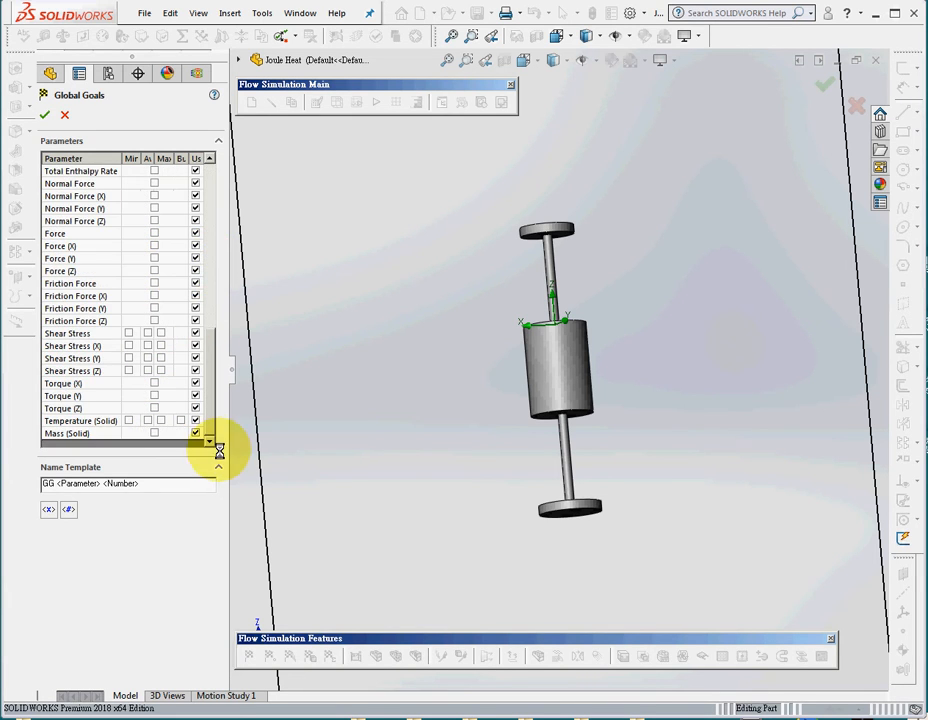
click(147, 420)
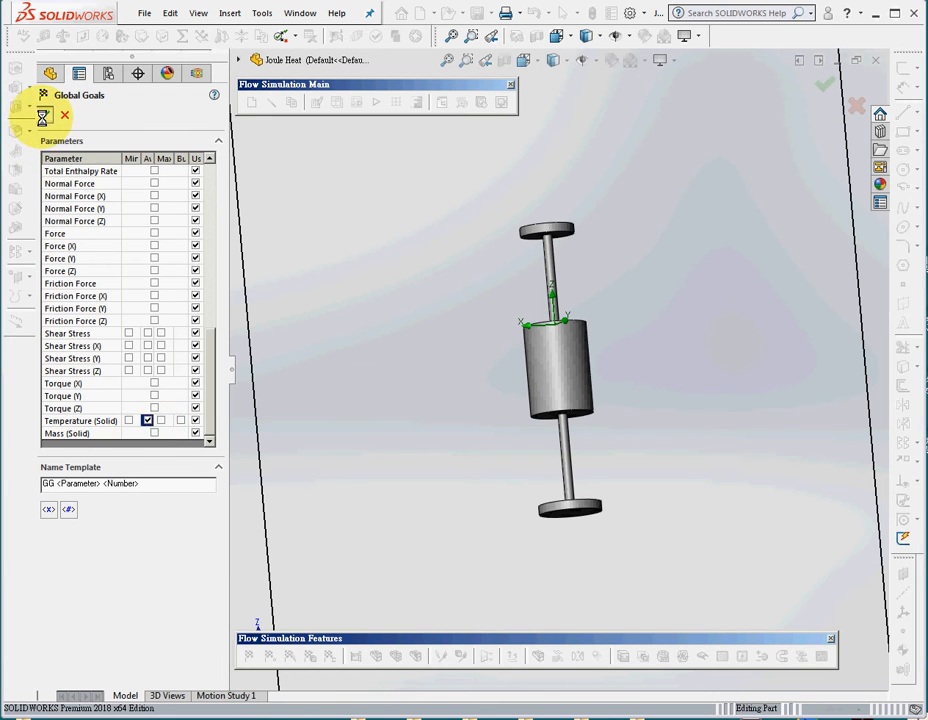
click(42, 117)
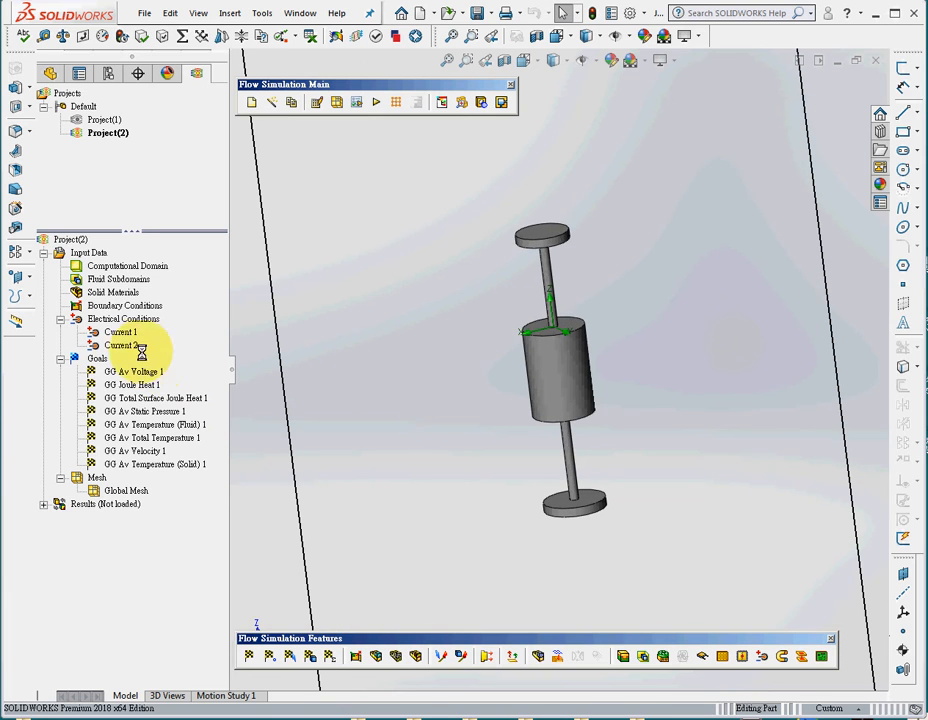
Add average fluid, total and solid temperature surface goals on the upper disc's top, lower disc's bottom, both rods and the central cylinder's side.
click(548, 230)
middle_drag(379, 408, 365, 278)
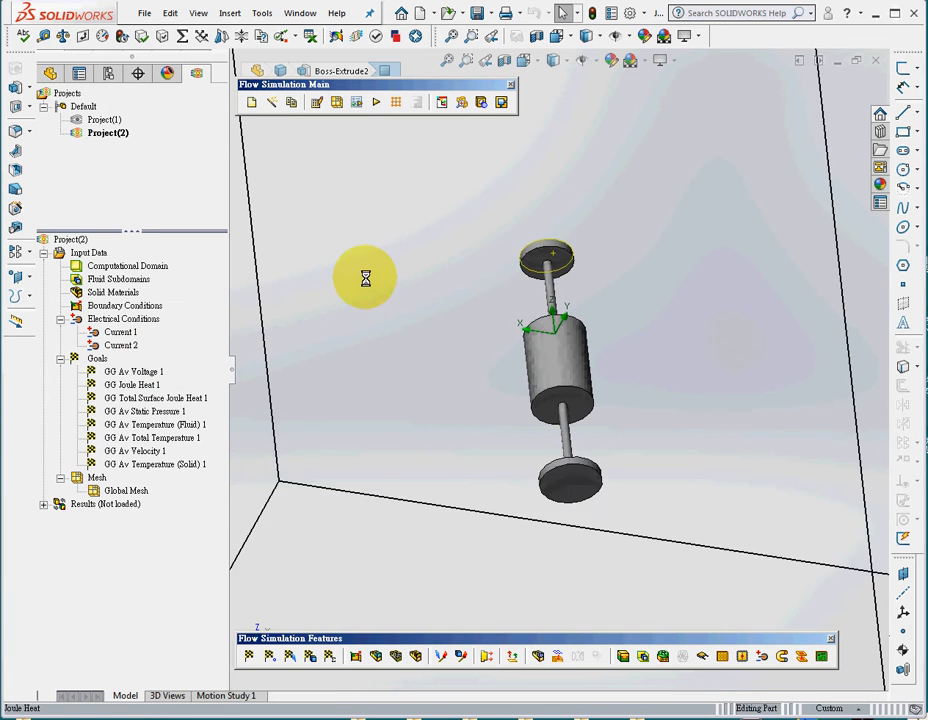
ctrl+click(582, 478)
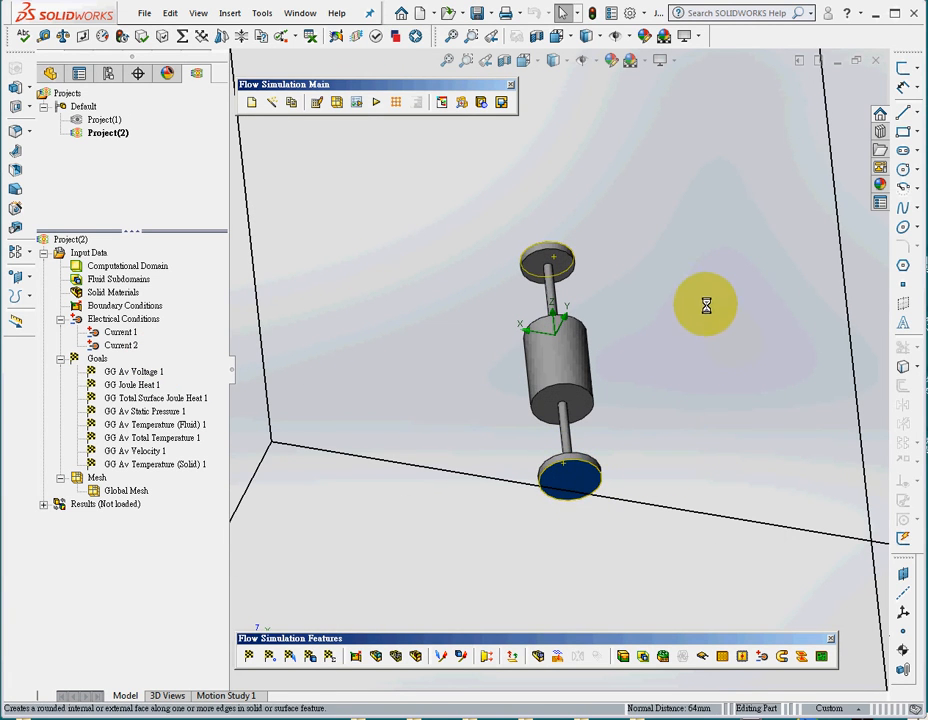
middle_drag(706, 305, 702, 348)
ctrl+click(553, 284)
ctrl+click(571, 356)
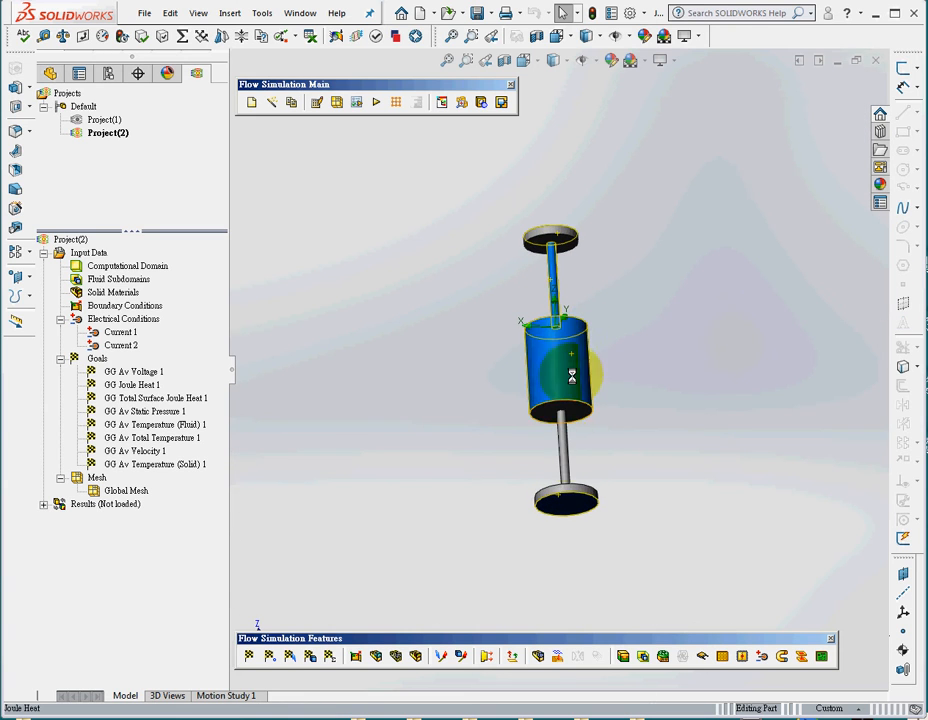
ctrl+click(563, 455)
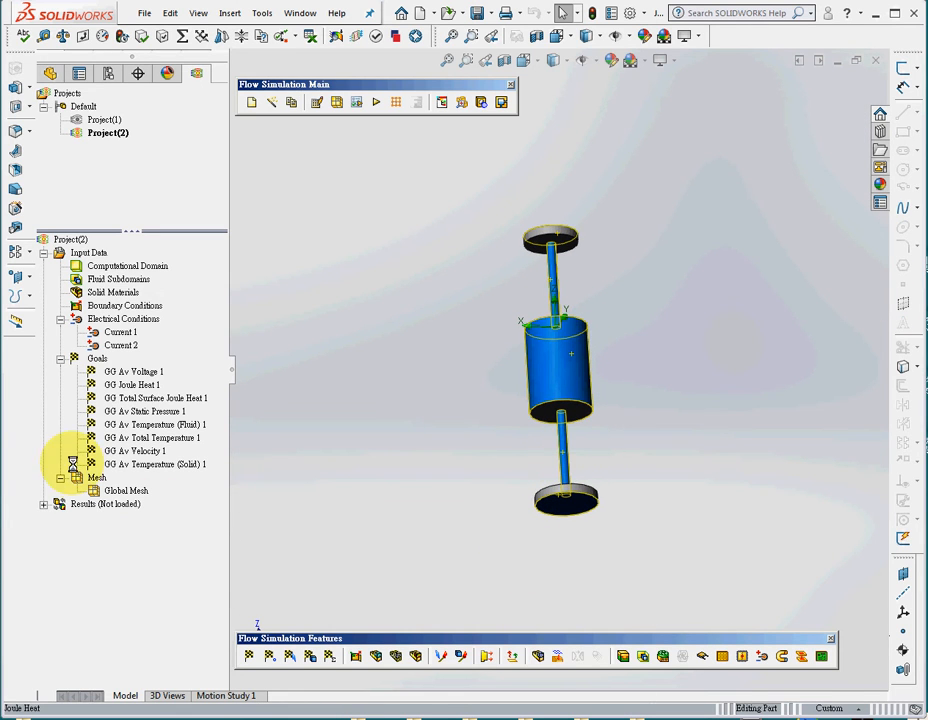
middle_drag(429, 361, 449, 433)
right_click(97, 358)
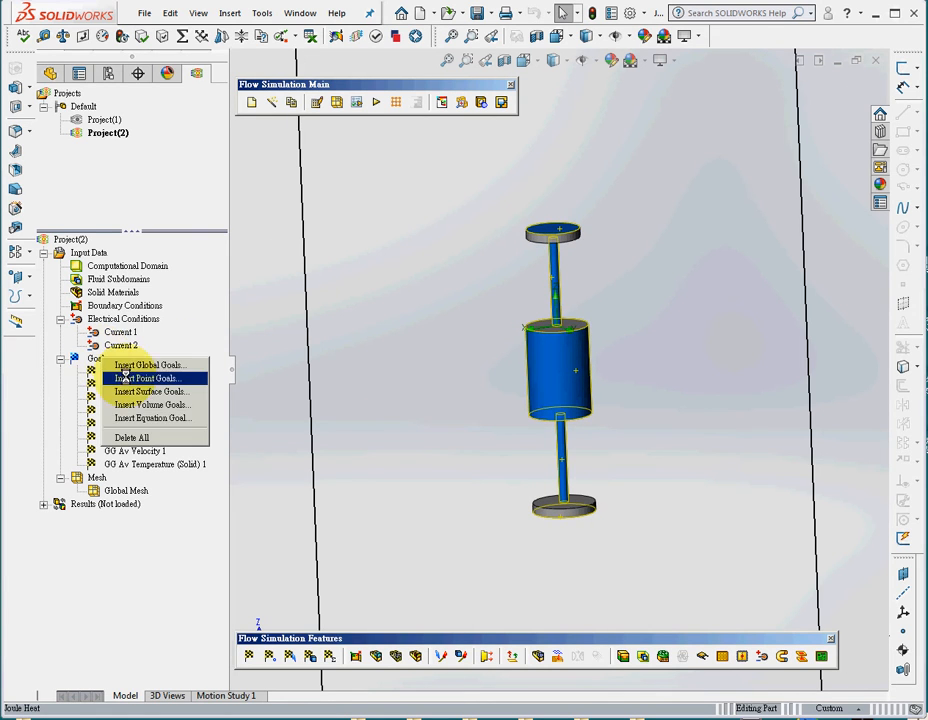
click(166, 392)
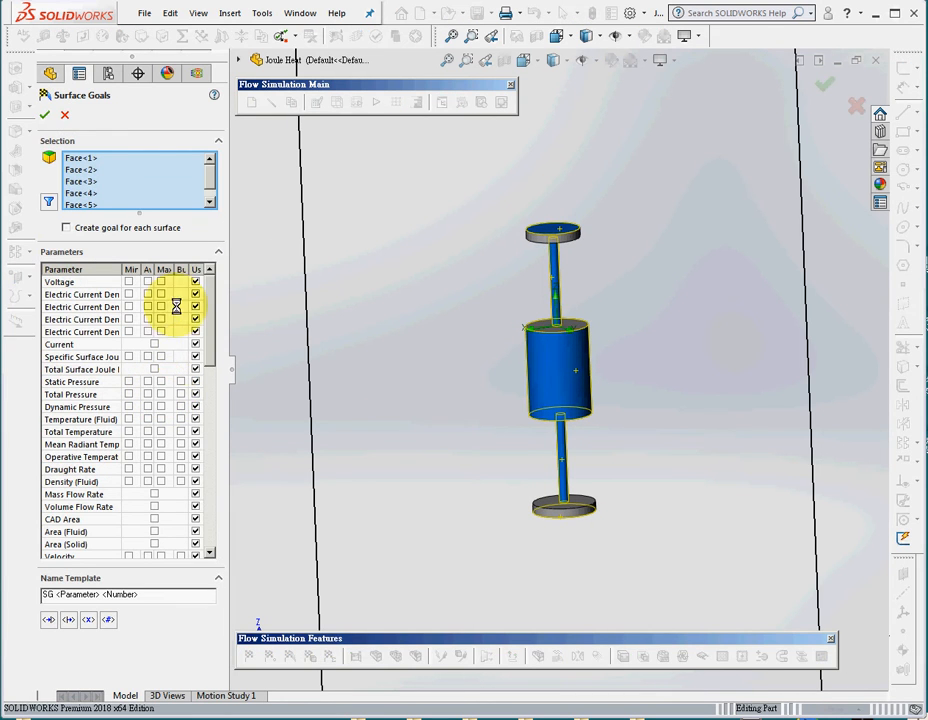
click(147, 419)
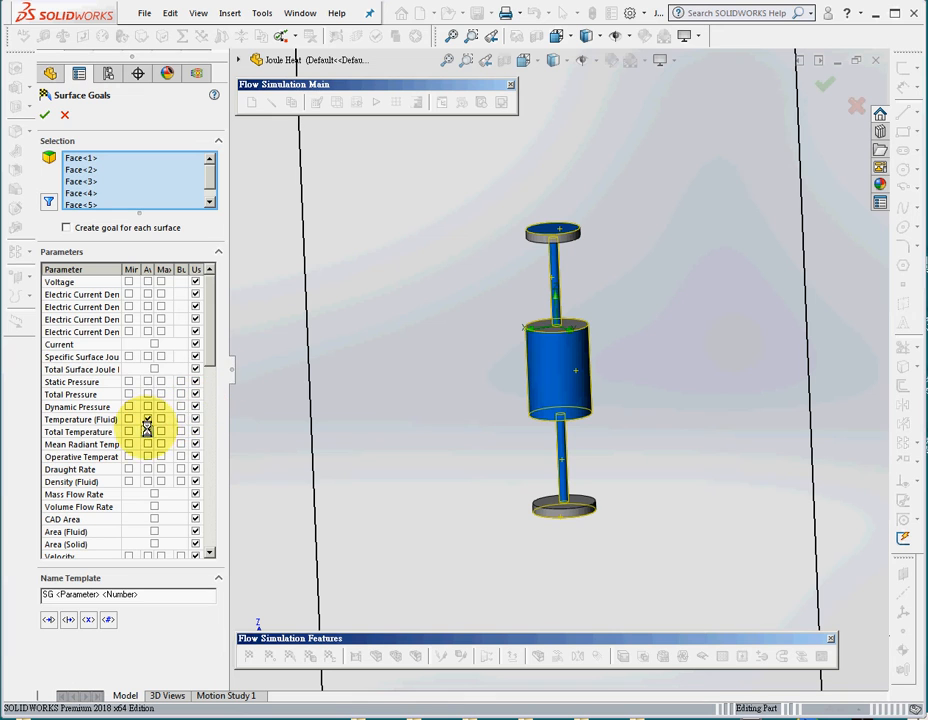
drag(208, 348, 208, 534)
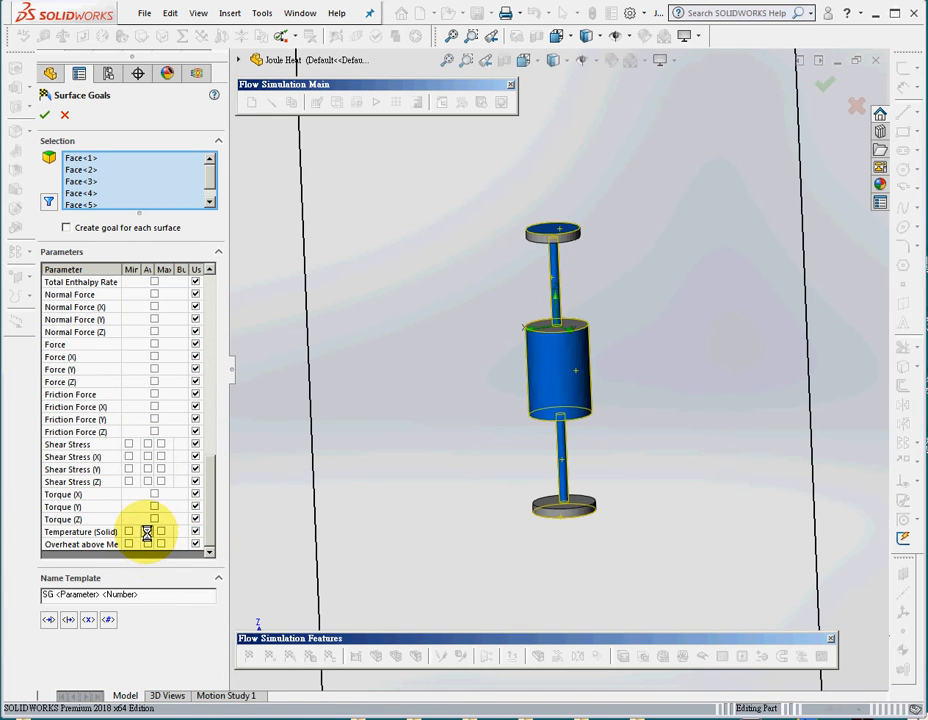
click(44, 115)
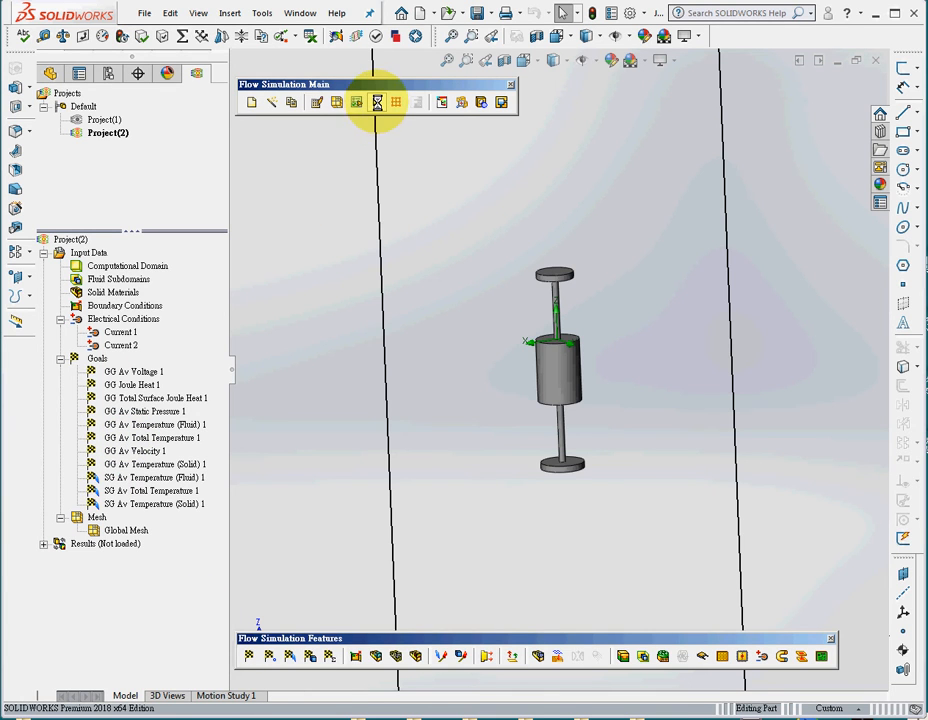
Run a new calculation on this computer using all cores with results loading enabled, and move the solver window fully into view.
click(377, 102)
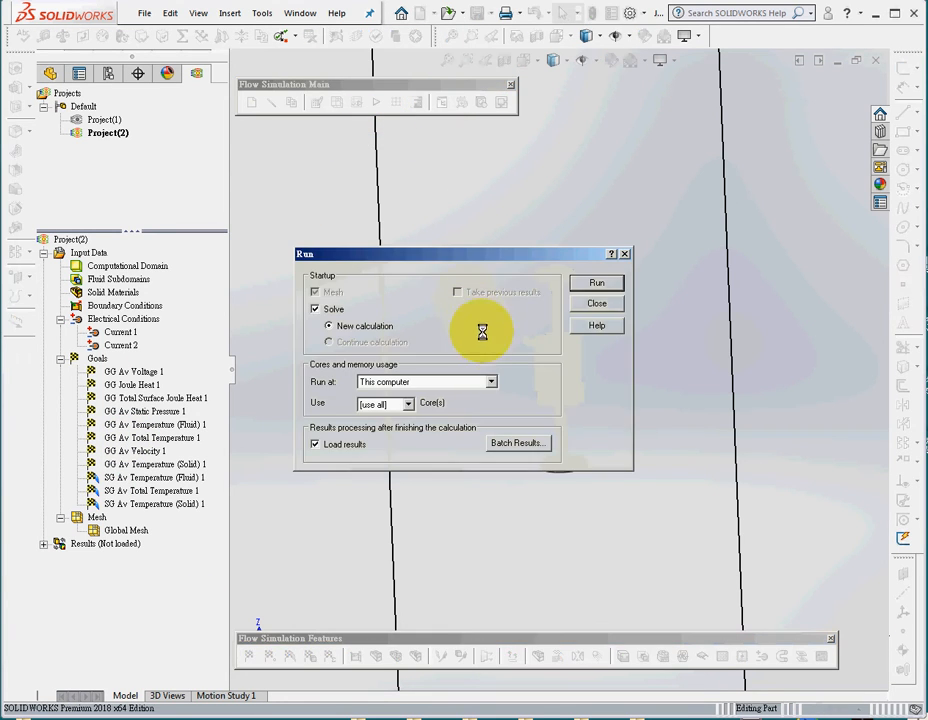
click(598, 284)
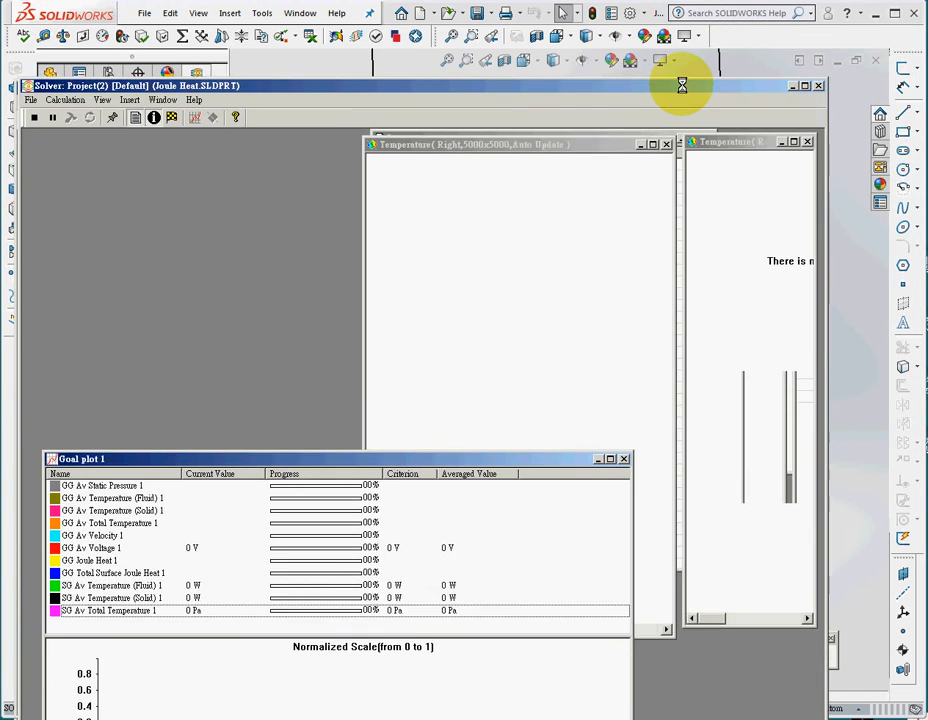
drag(682, 85, 733, 37)
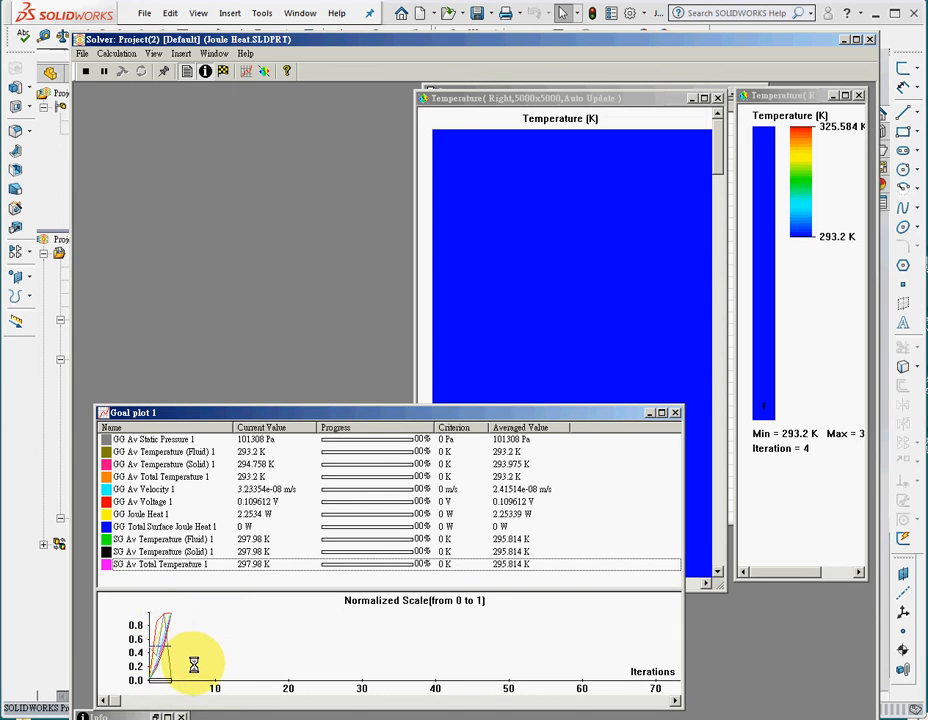
Examine the Right-plane temperature preview around the part and the goal plot's convergence, and close the solver.
click(570, 285)
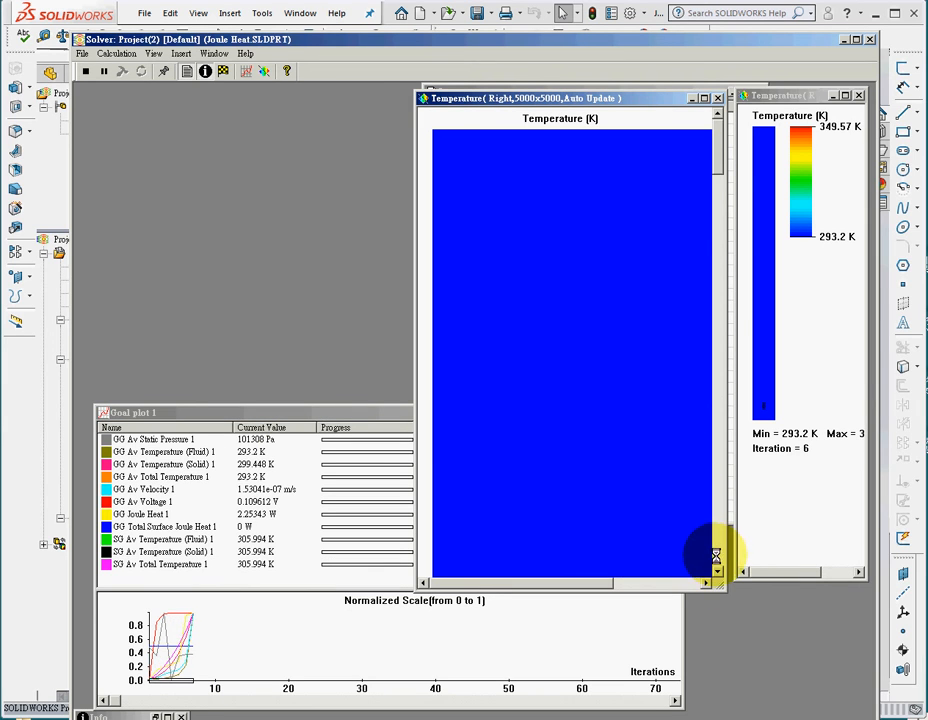
drag(714, 151, 714, 569)
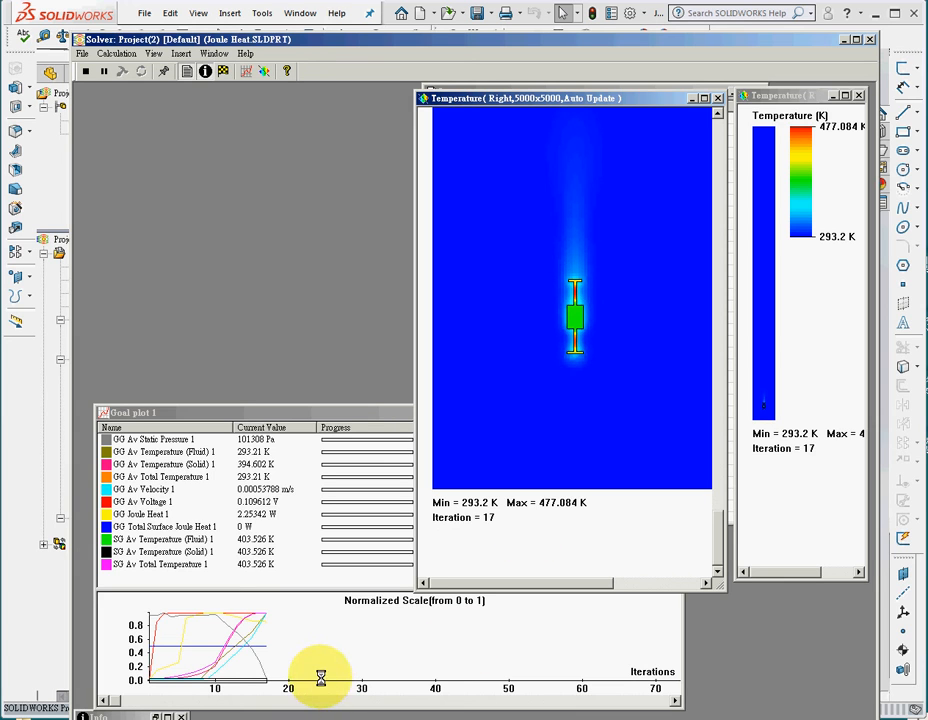
click(346, 413)
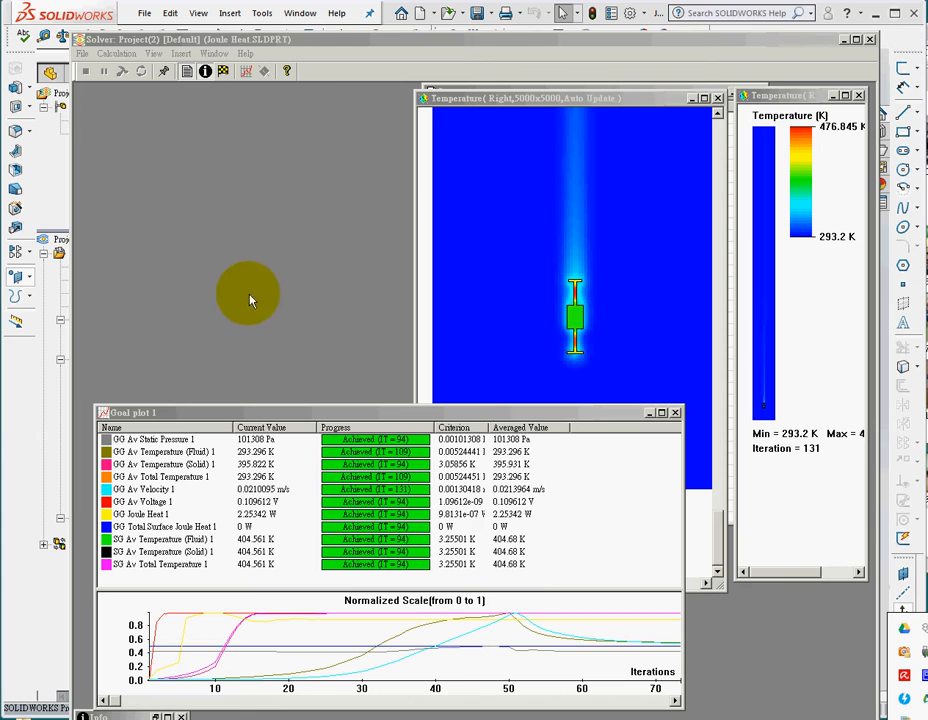
click(868, 39)
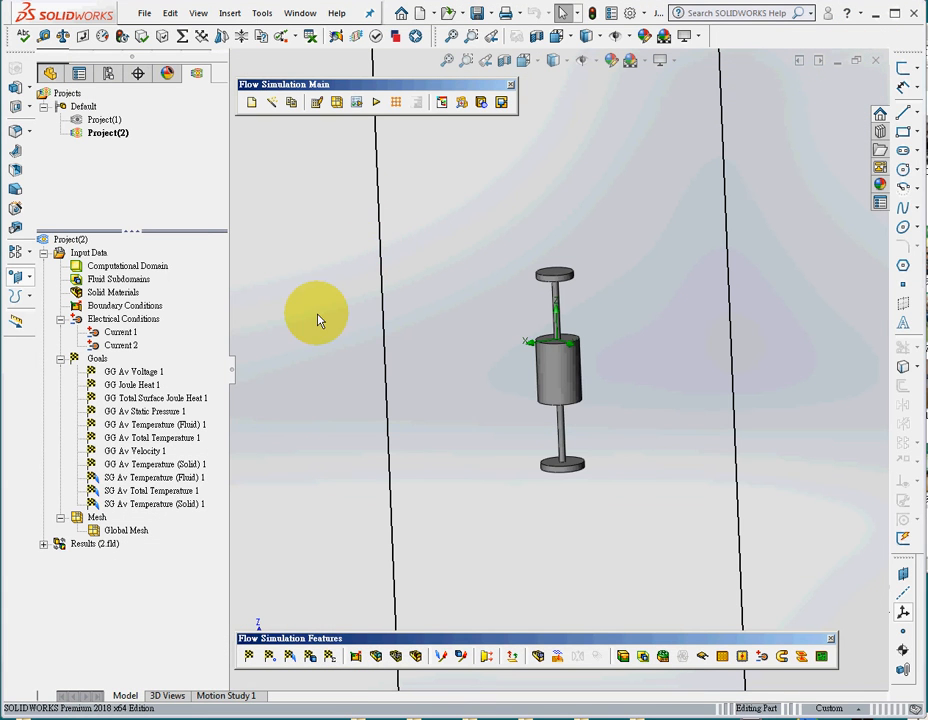
Close the Flow Simulation Main toolbar and create a cut plot of Temperature contours on the Right plane.
scroll(328, 326, down, 1)
middle_drag(328, 326, 338, 327)
scroll(338, 326, up, 1)
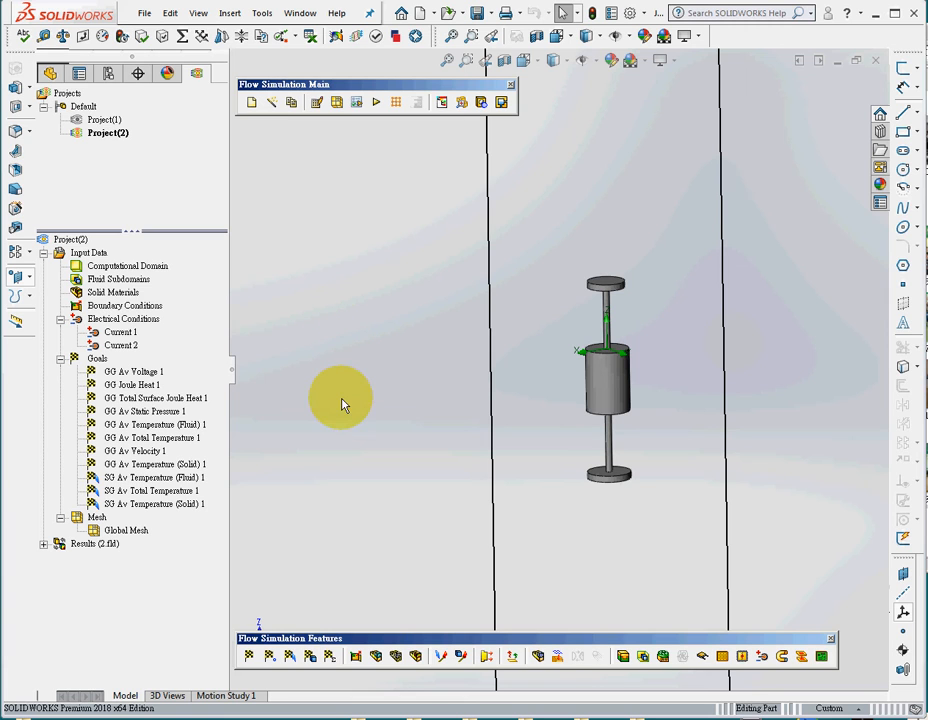
click(44, 545)
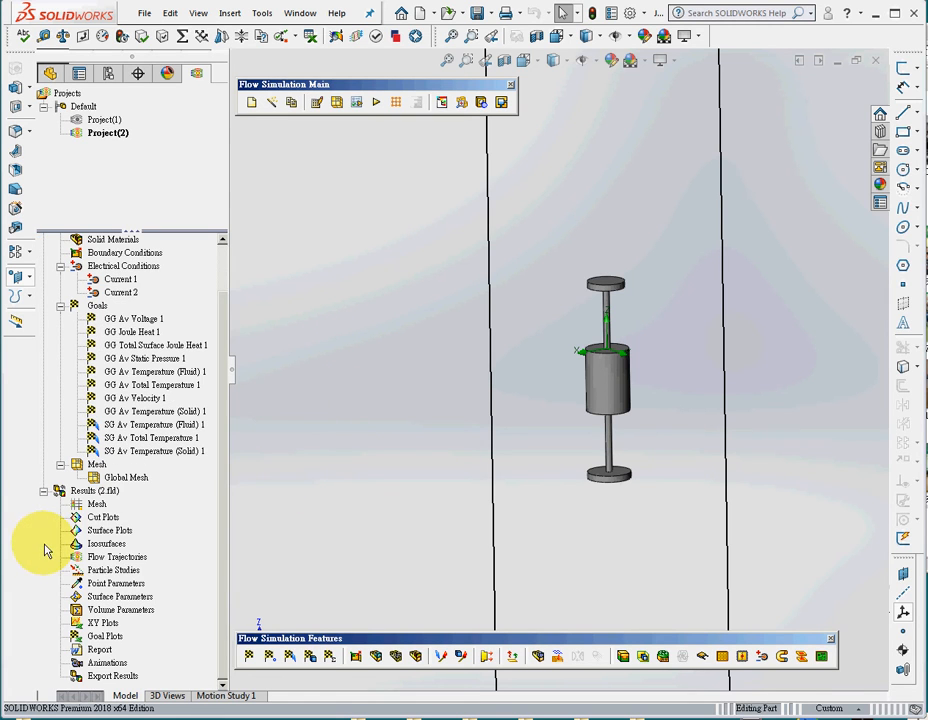
double_click(122, 520)
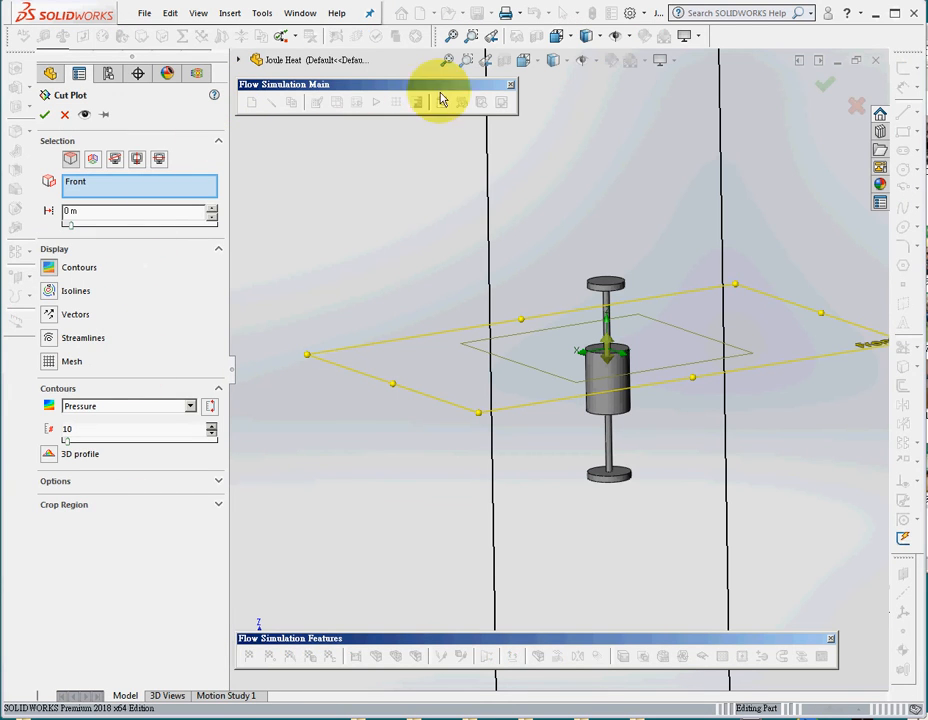
click(511, 85)
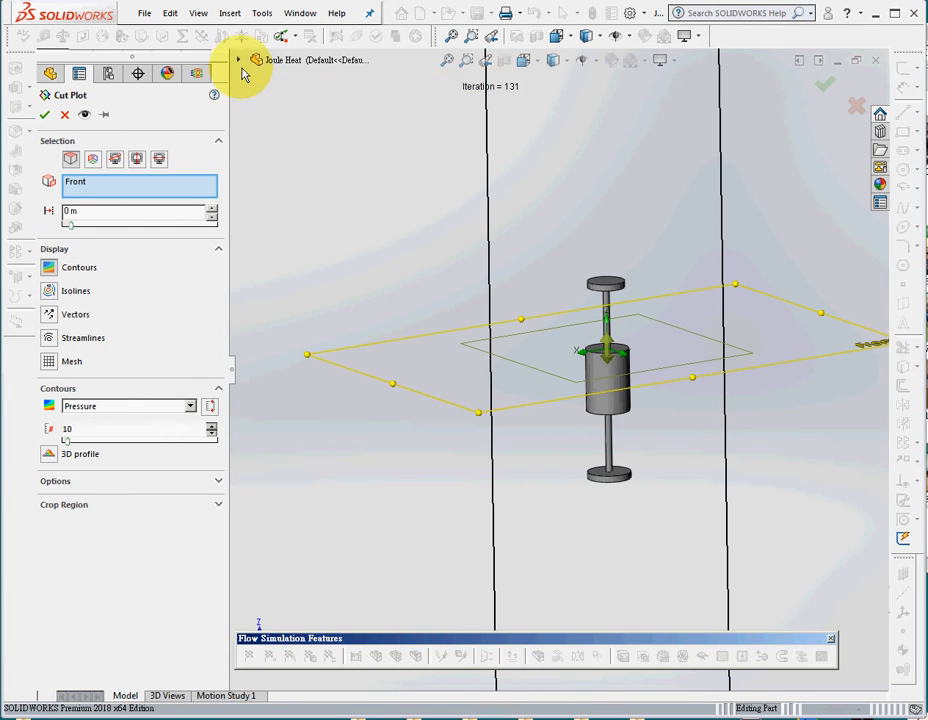
click(239, 60)
click(289, 157)
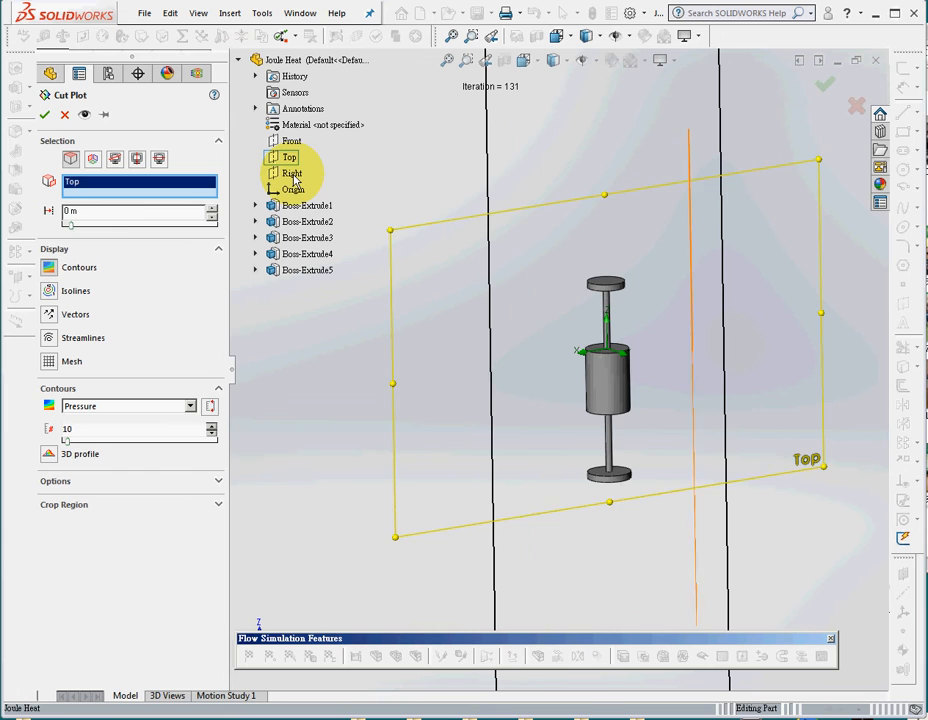
click(291, 173)
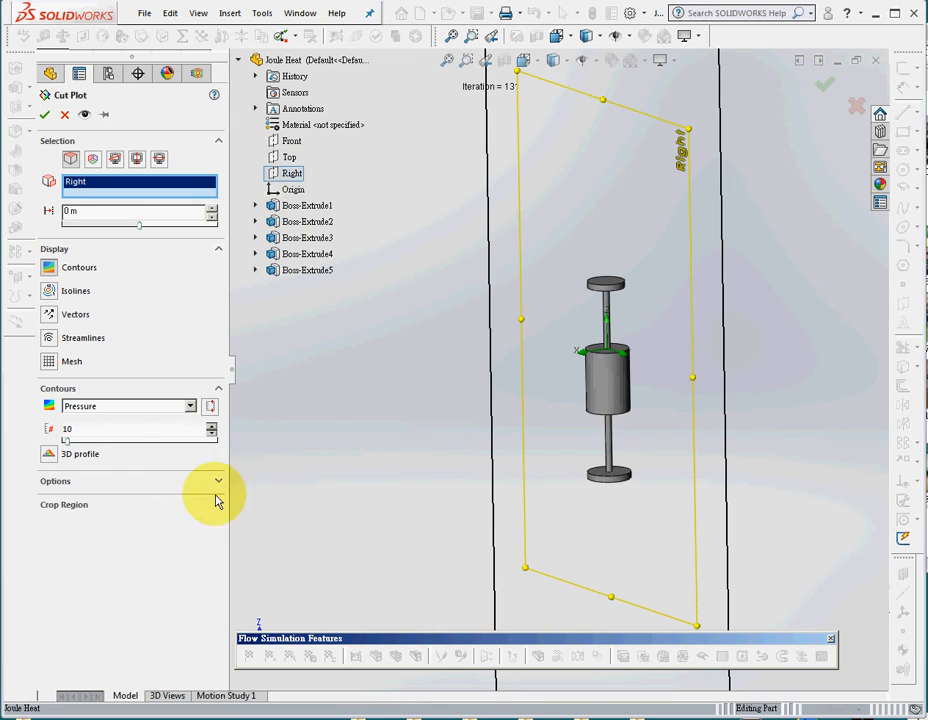
click(122, 415)
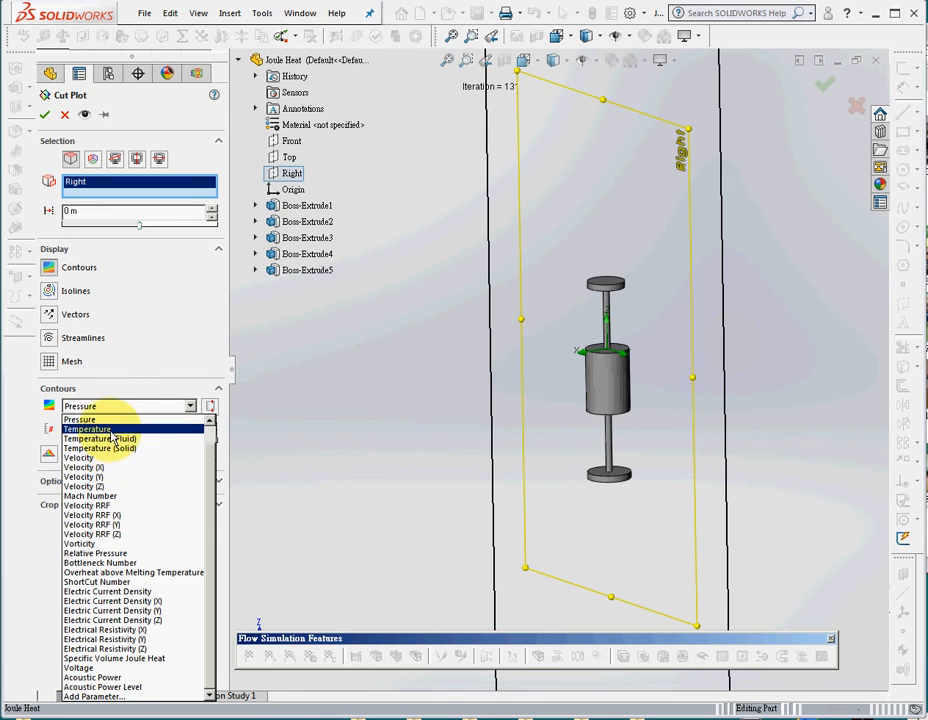
click(110, 437)
click(44, 114)
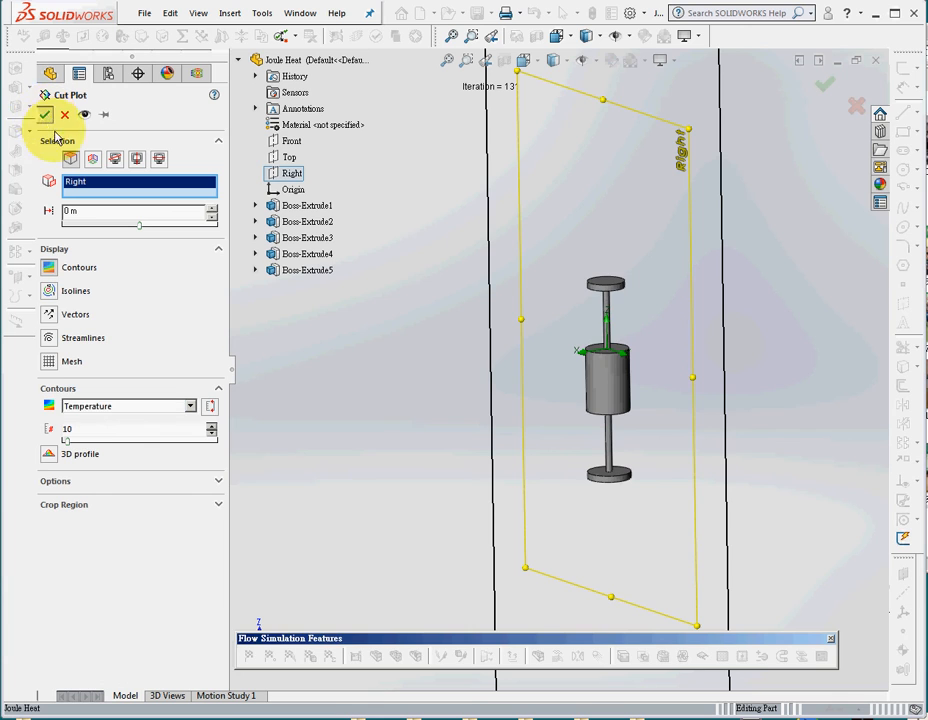
middle_drag(673, 412, 770, 373)
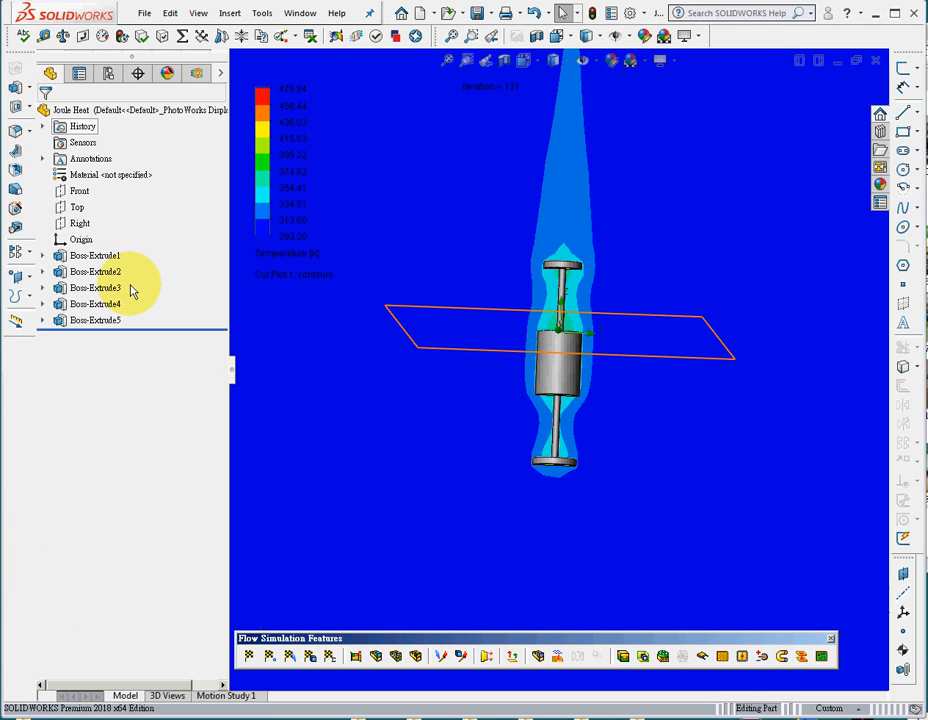
Make all five boss extrudes transparent and examine the temperature contours inside the part.
click(97, 256)
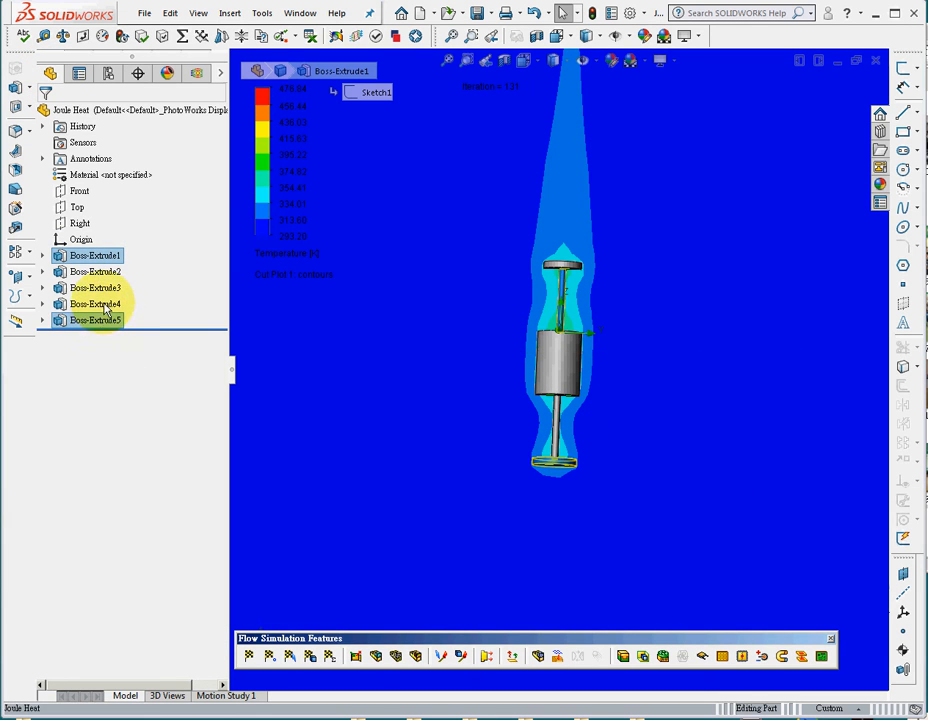
click(104, 258)
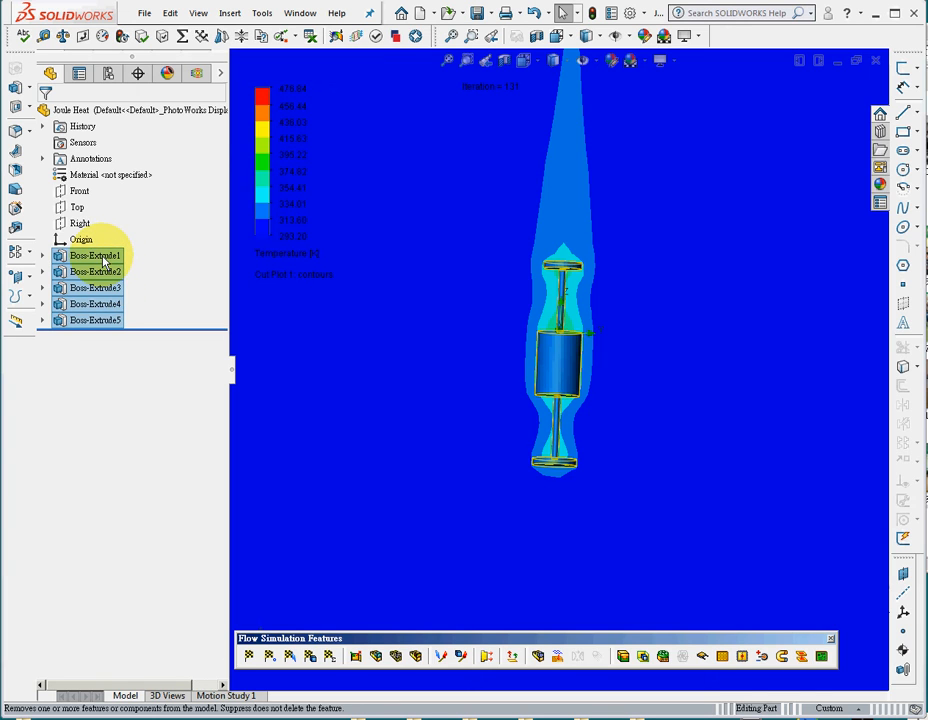
right_click(104, 284)
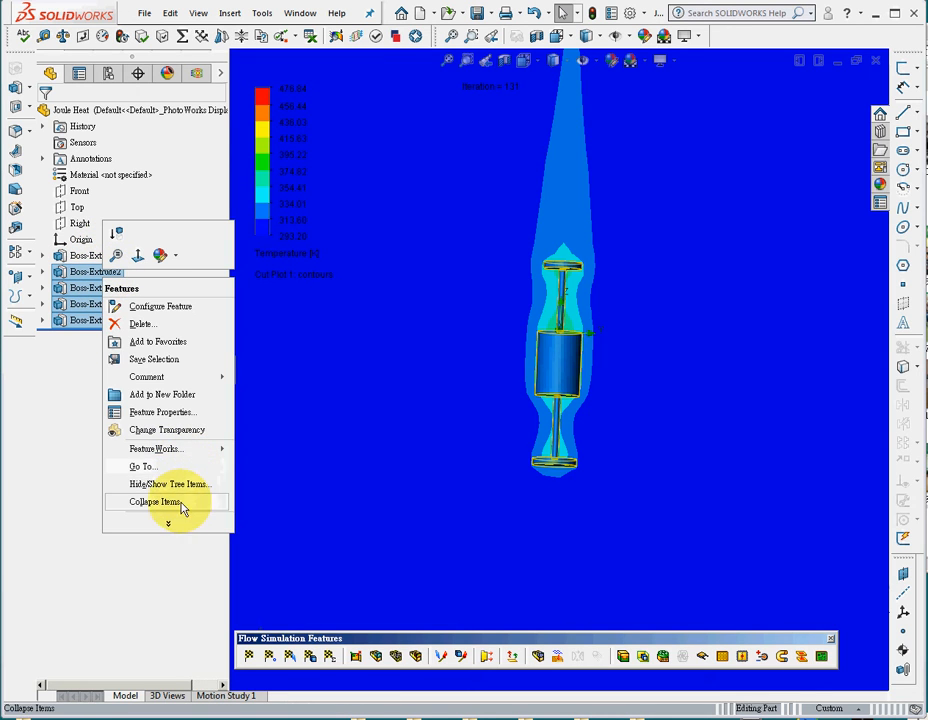
click(408, 465)
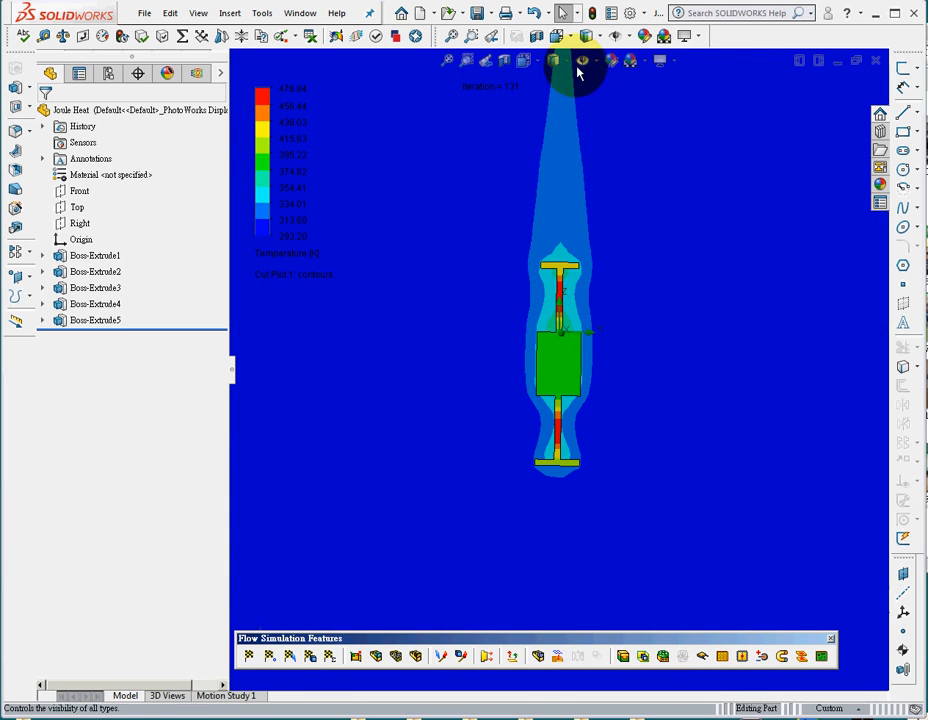
click(463, 64)
drag(493, 108, 640, 503)
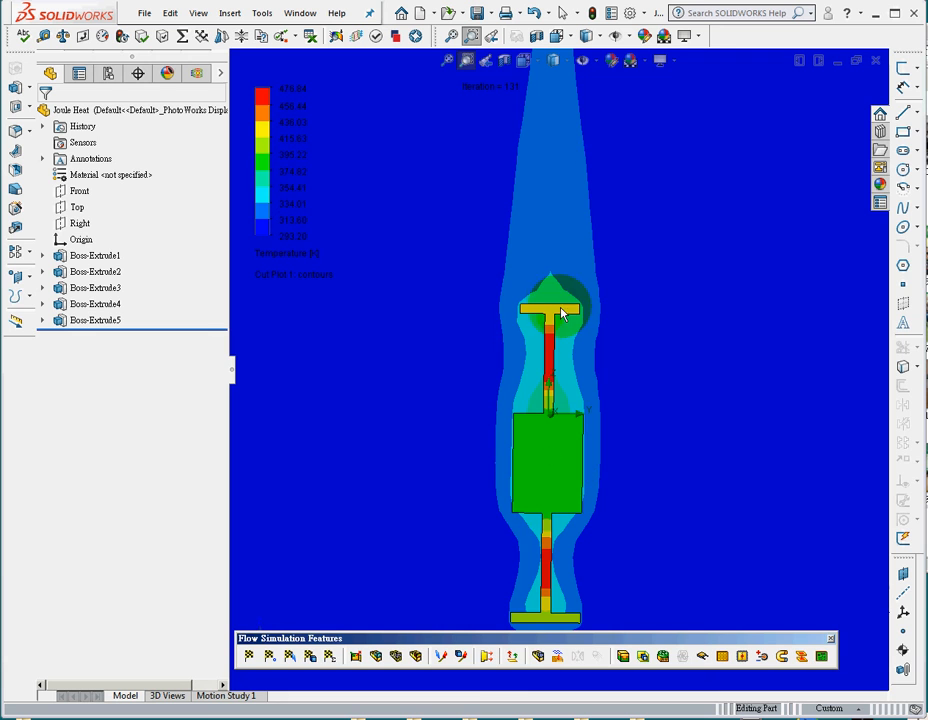
scroll(444, 308, up, 2)
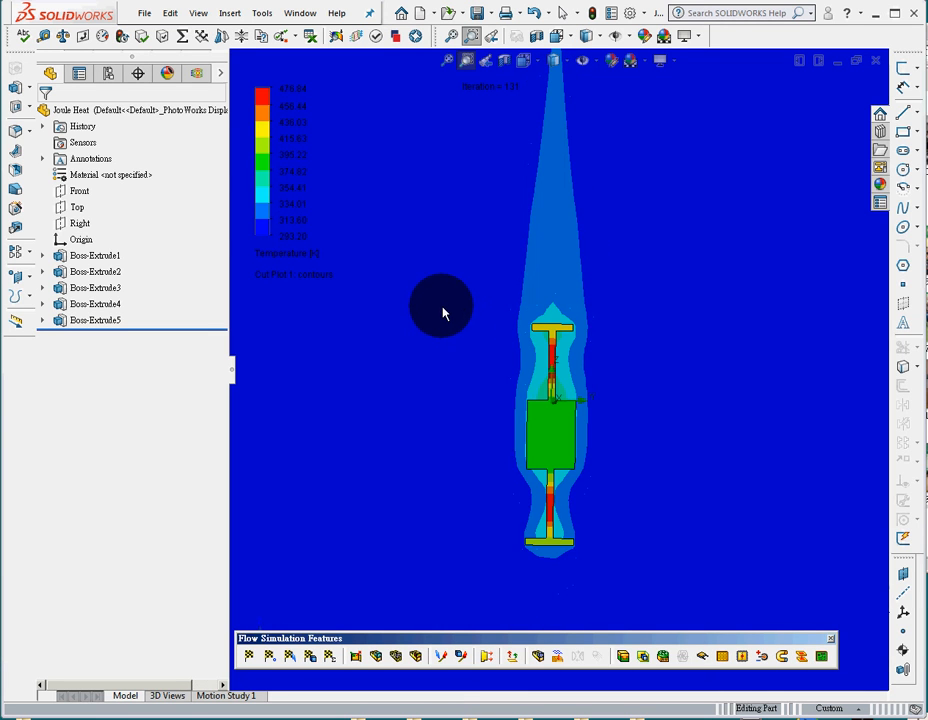
middle_drag(730, 451, 640, 461)
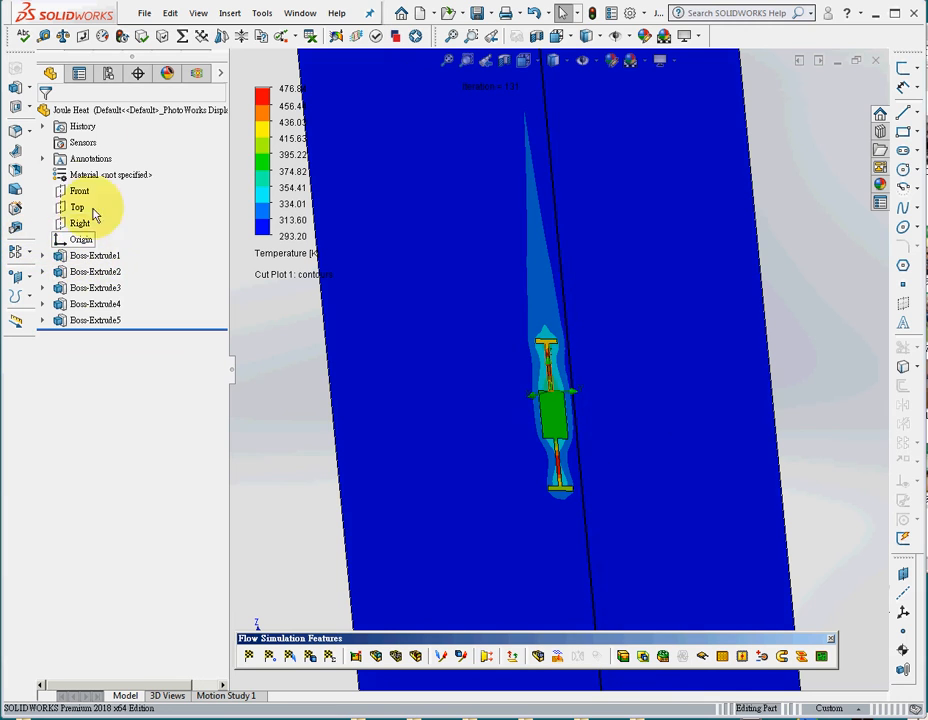
Play the cut plot's animation through the computational domain, stop it and hide the cut plot.
click(197, 73)
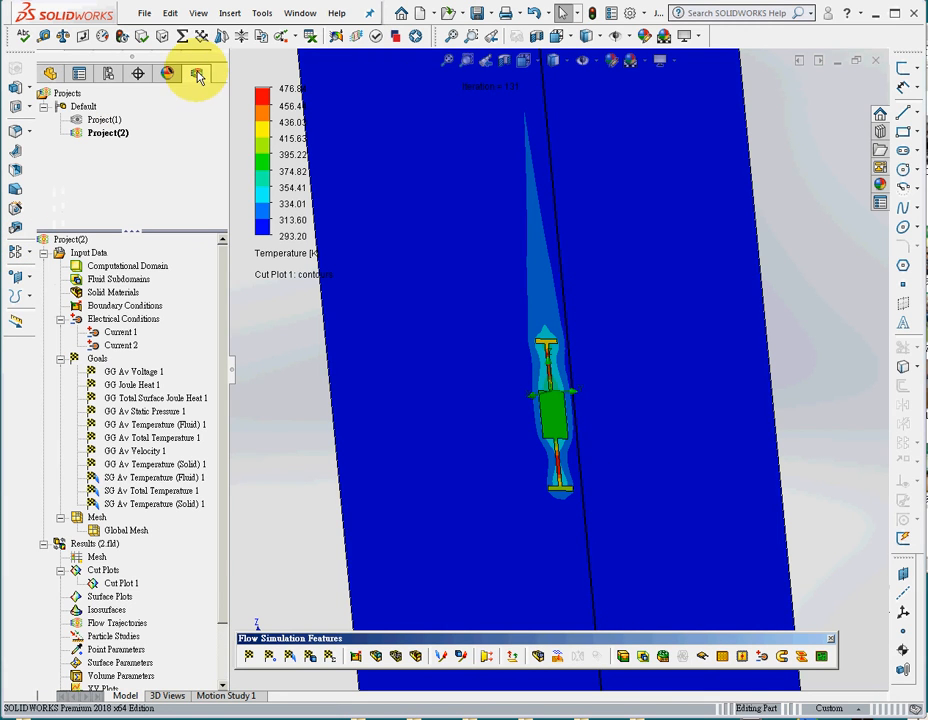
right_click(104, 584)
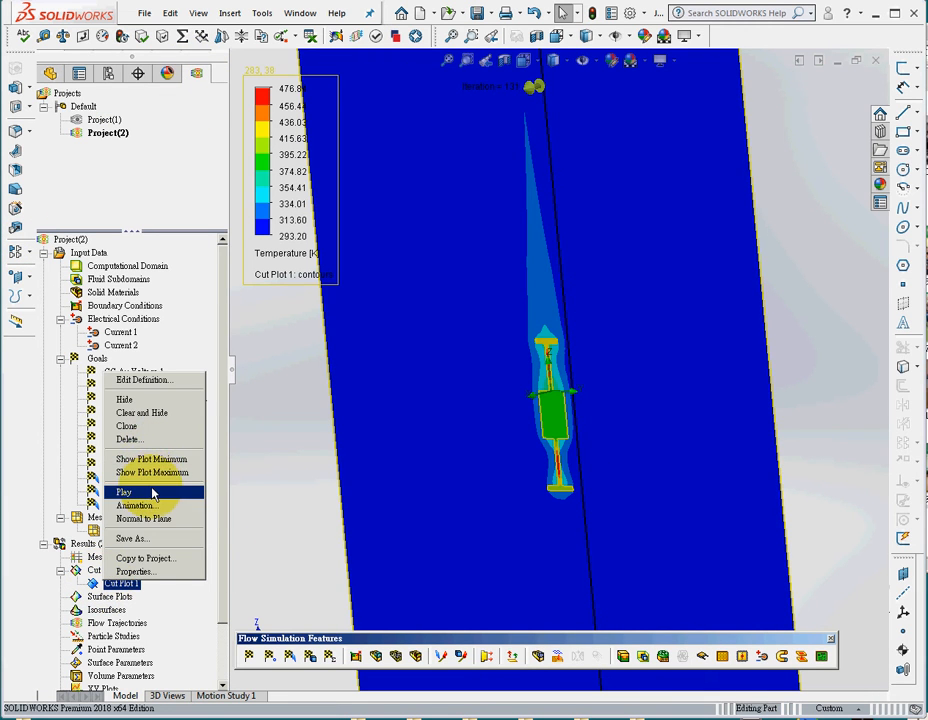
click(152, 493)
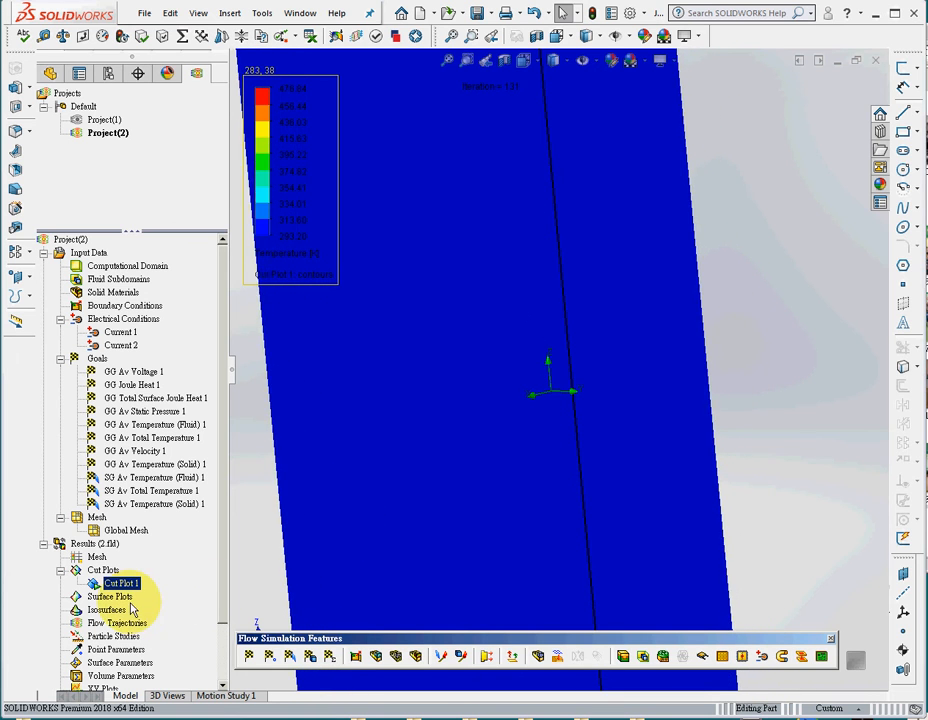
scroll(367, 495, up, 3)
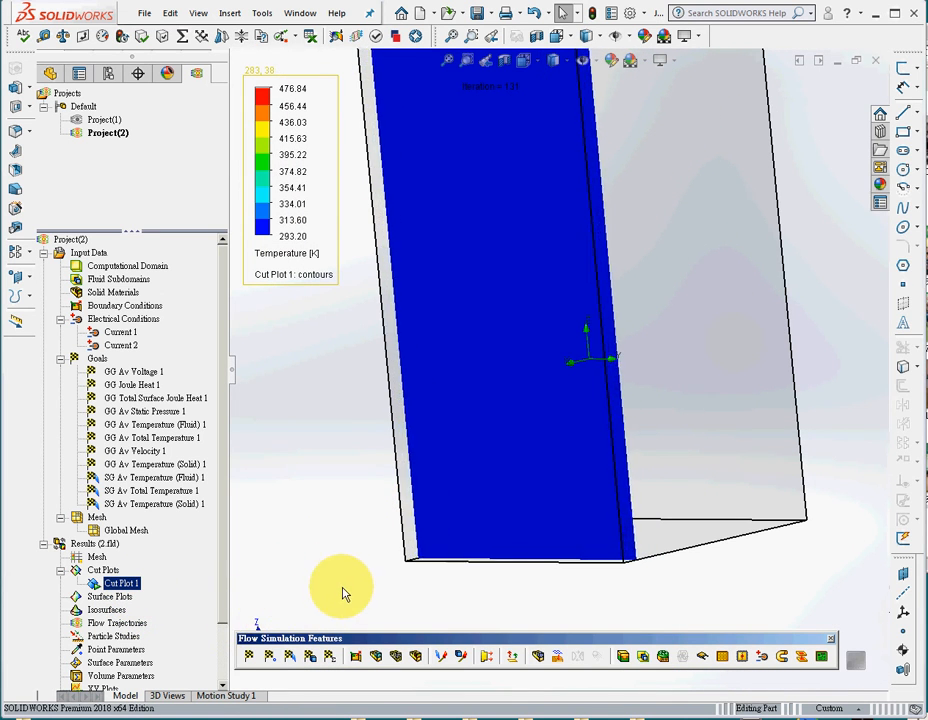
right_click(118, 585)
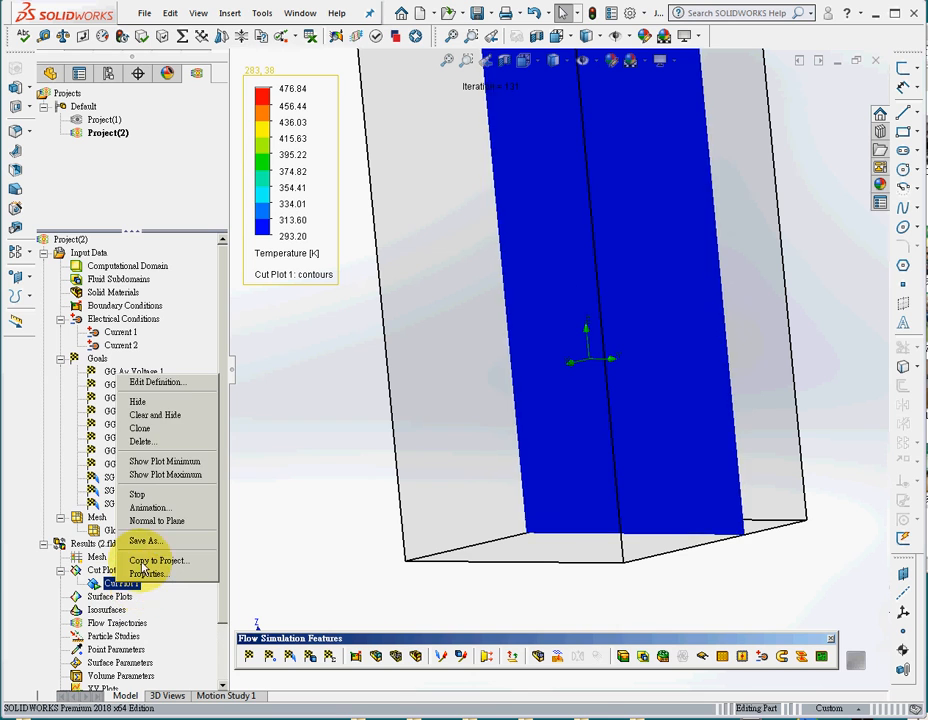
click(138, 494)
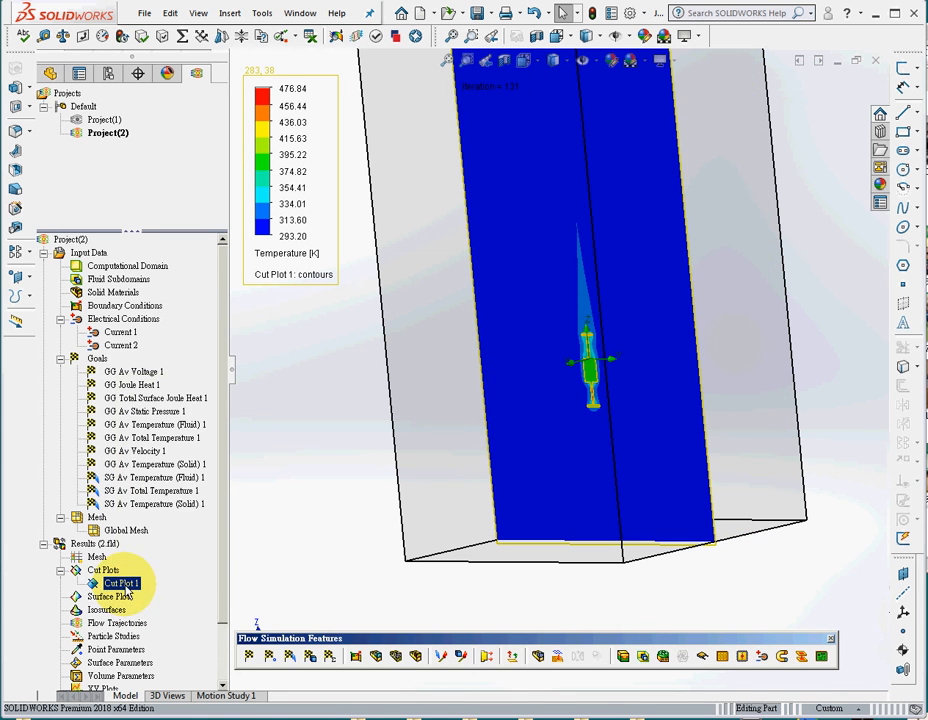
right_click(126, 590)
click(176, 405)
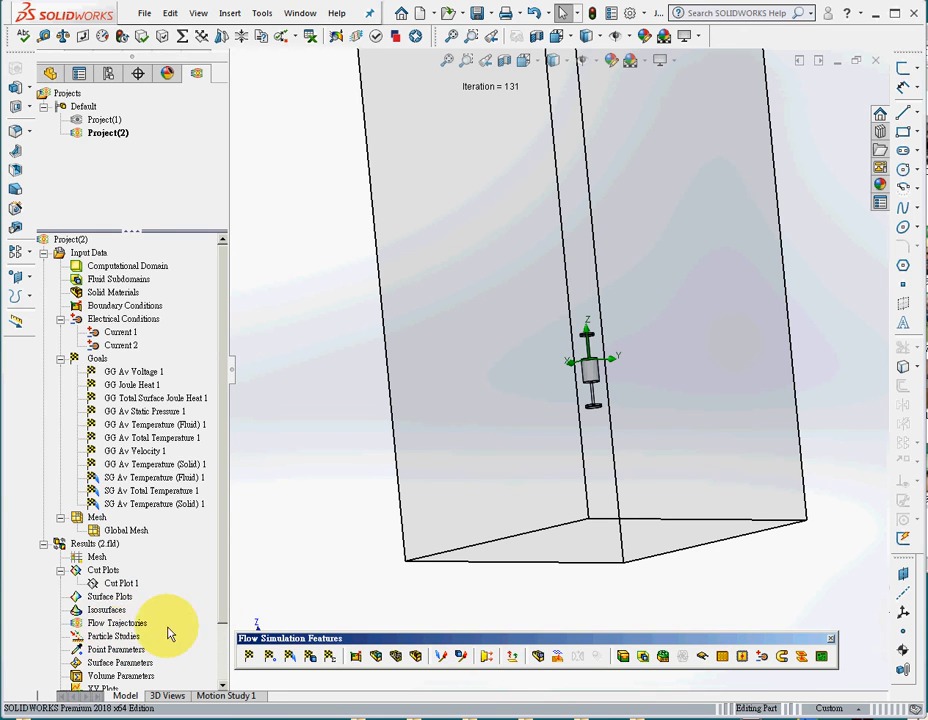
Create temperature-coloured flow trajectories starting from the upper disc's top, lower disc's bottom, both rods and the central cylinder's side.
drag(227, 610, 224, 659)
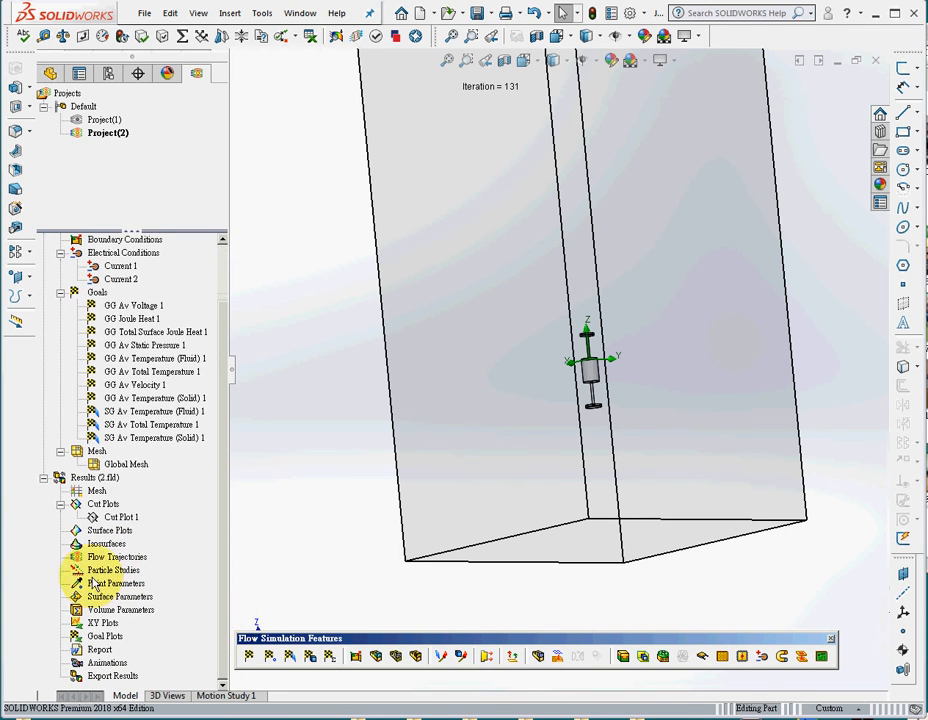
click(142, 566)
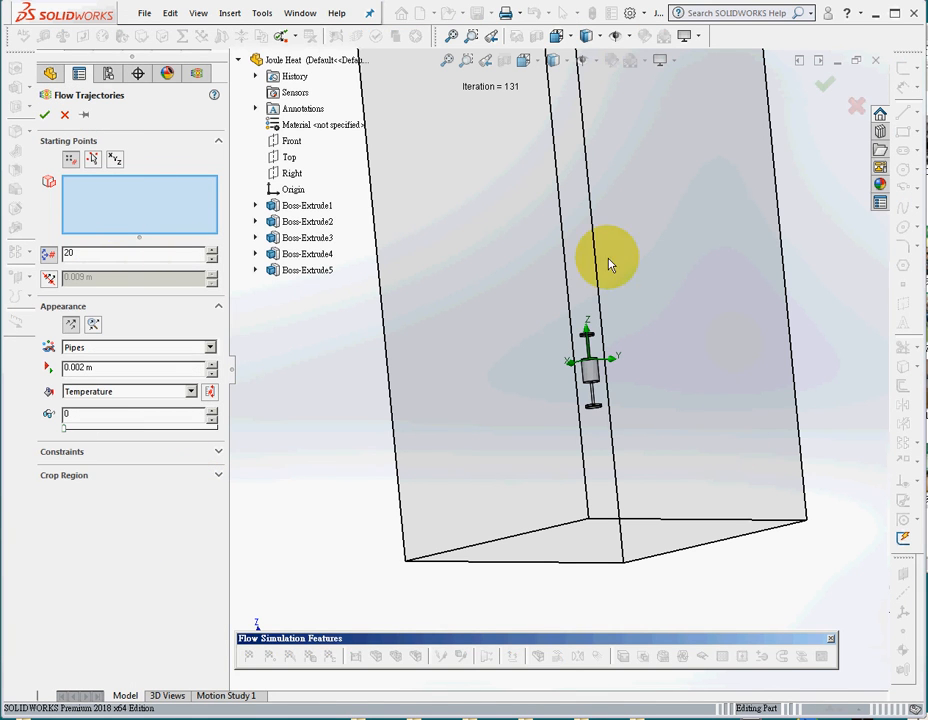
click(447, 63)
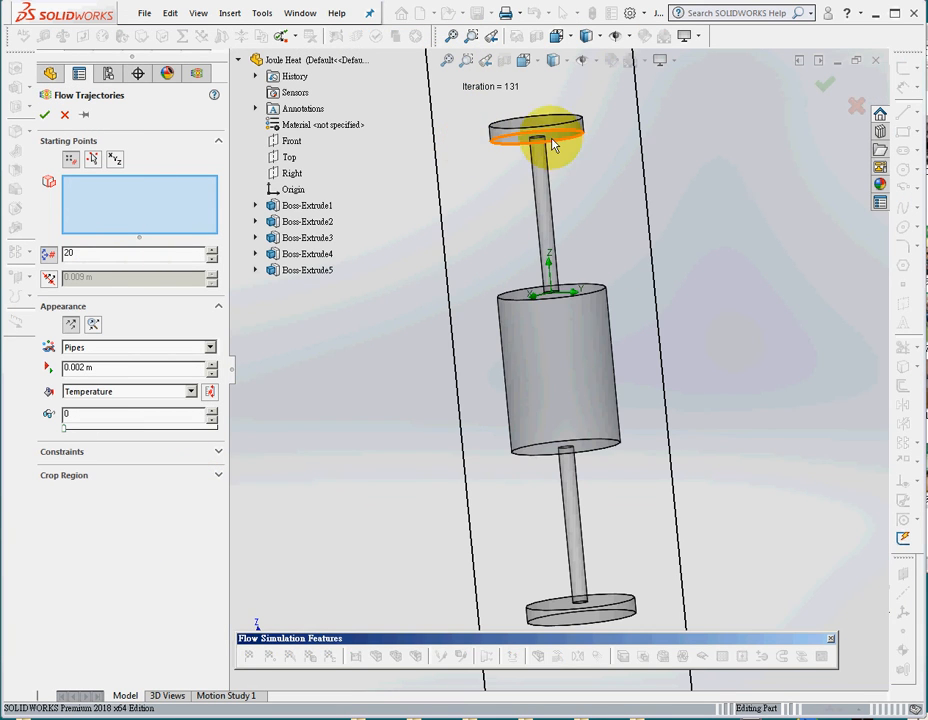
middle_drag(780, 332, 667, 340)
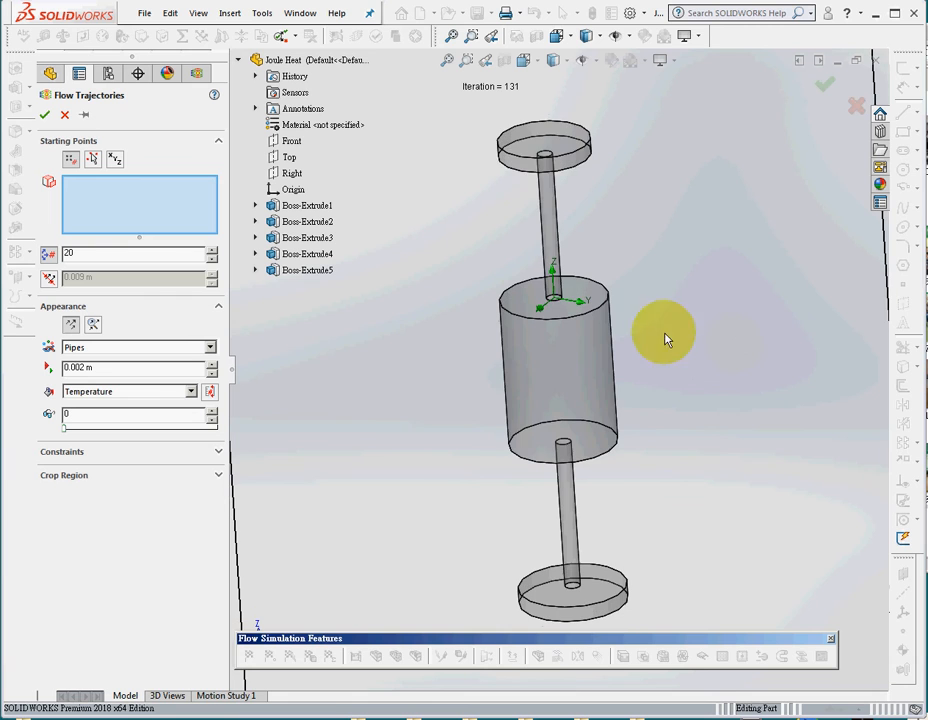
click(524, 140)
middle_drag(683, 406, 667, 323)
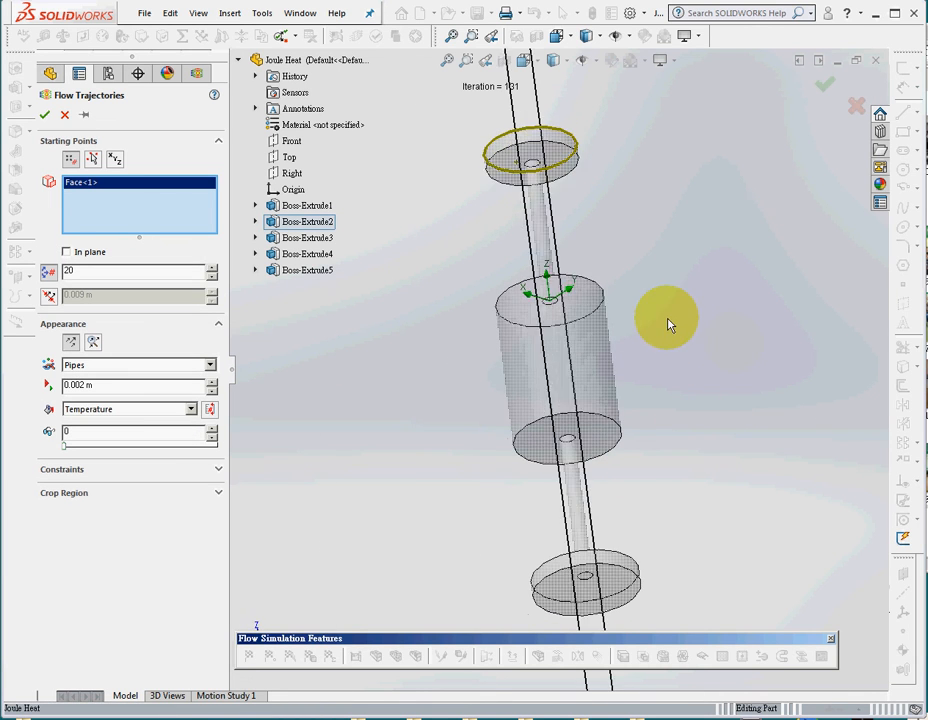
click(607, 592)
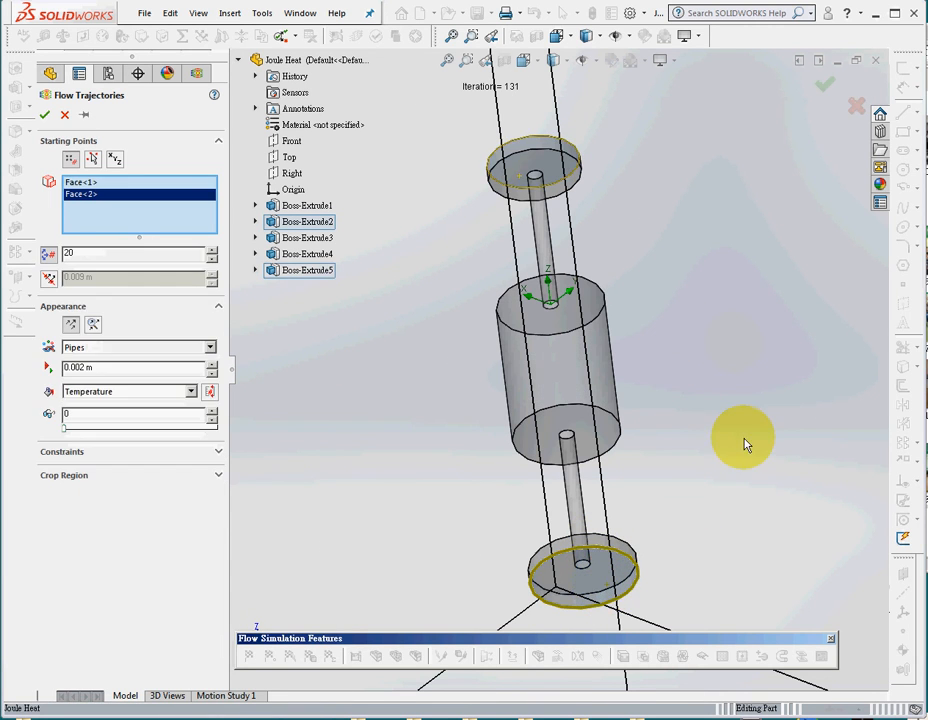
middle_drag(745, 443, 588, 585)
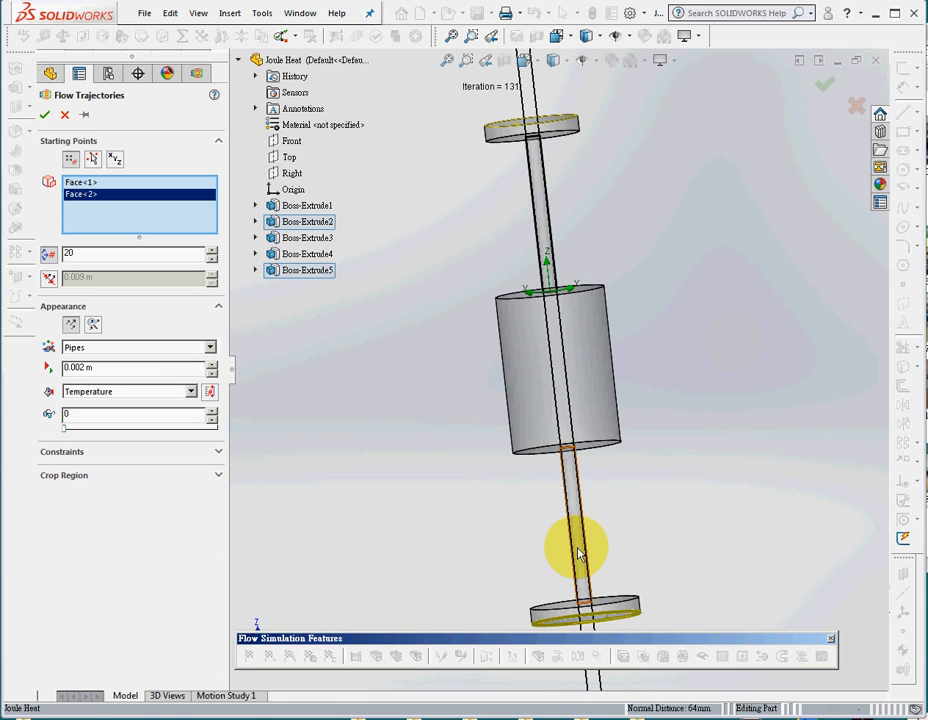
click(578, 555)
click(605, 414)
click(543, 232)
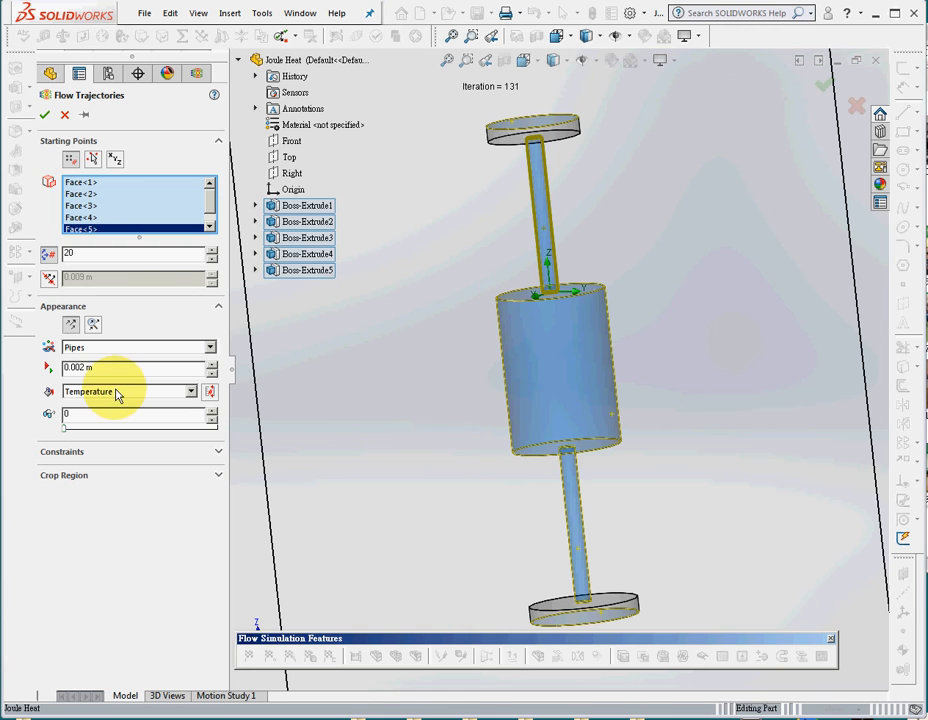
click(44, 116)
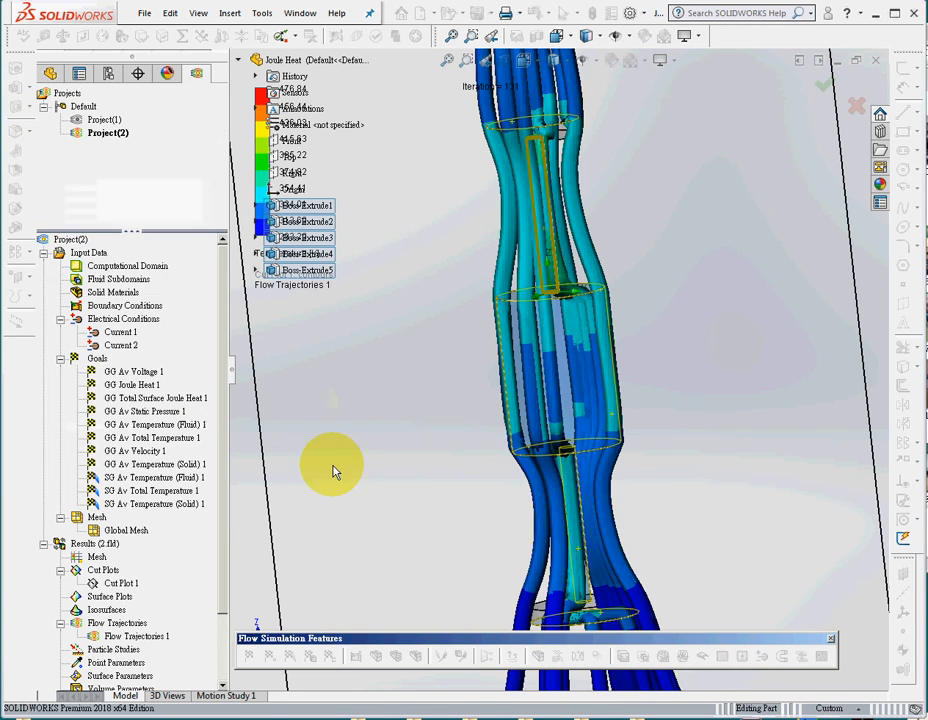
Edit the flow trajectories so they are drawn as Arrows.
scroll(340, 440, up, 3)
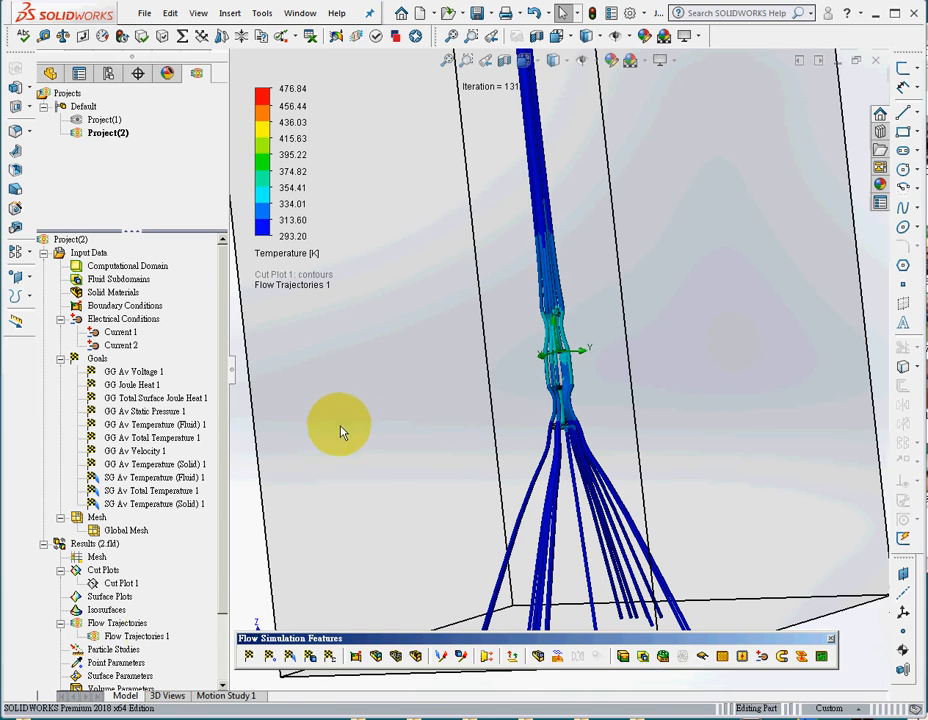
right_click(138, 648)
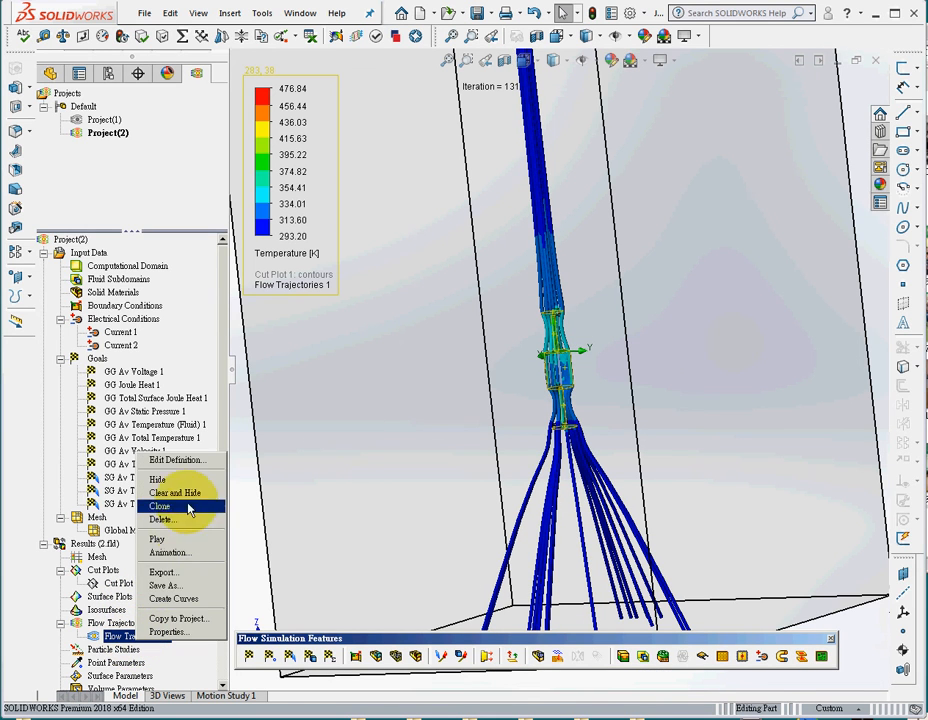
click(193, 464)
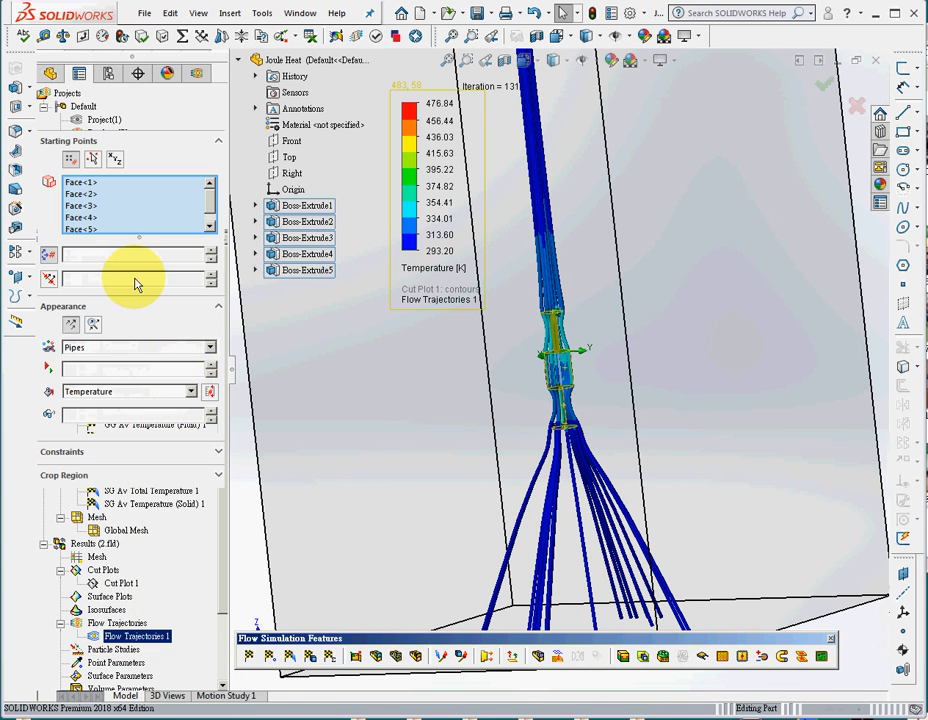
click(128, 347)
click(100, 408)
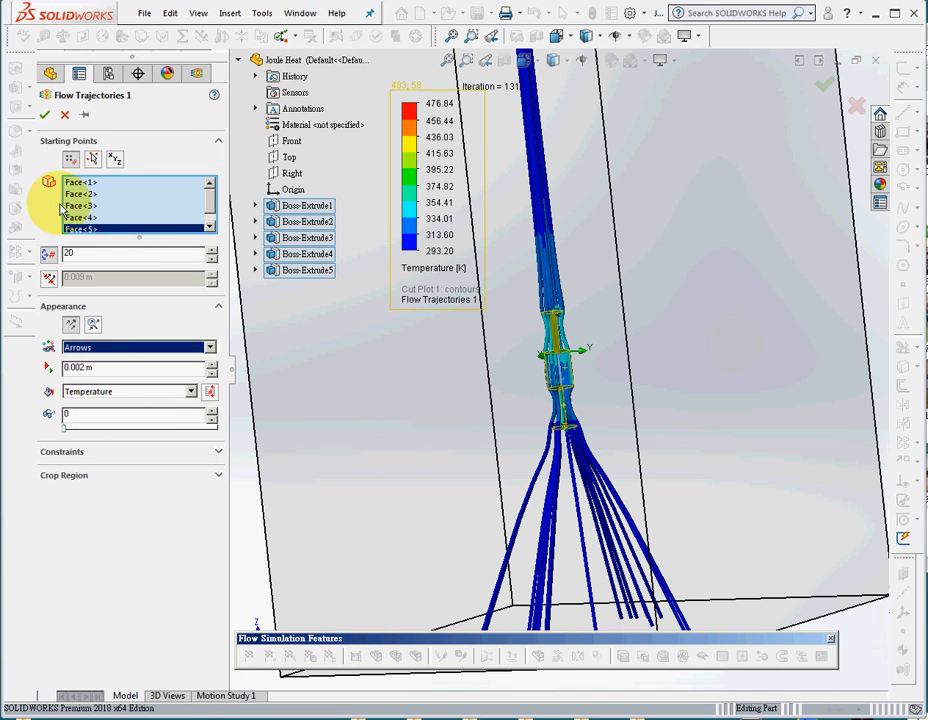
click(45, 116)
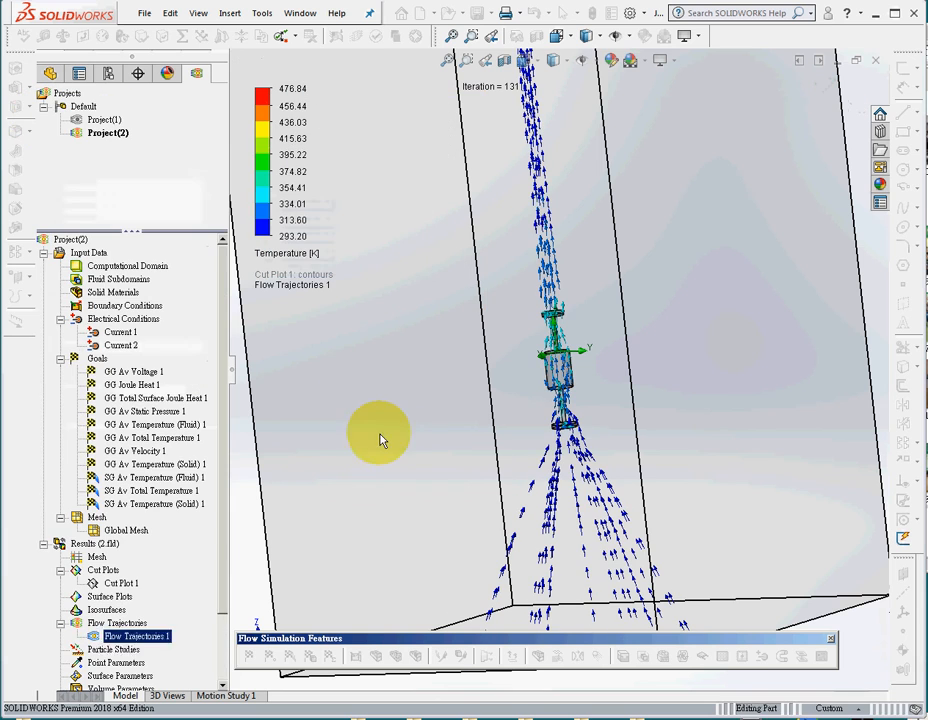
Play the flow trajectories' animation and examine the arrows' movement around the part.
right_click(134, 638)
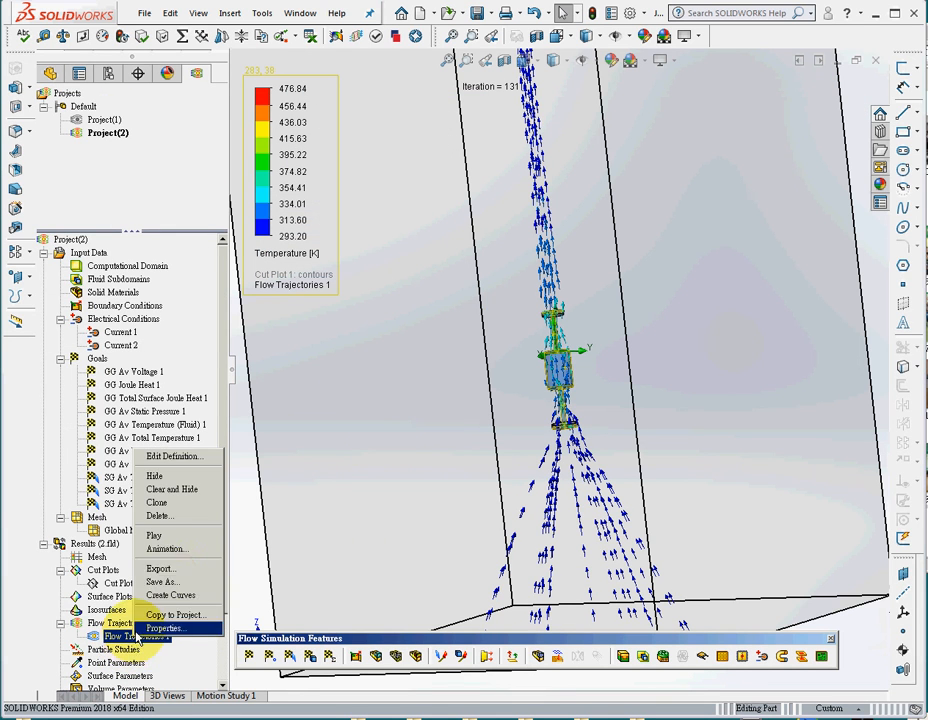
click(172, 536)
click(468, 61)
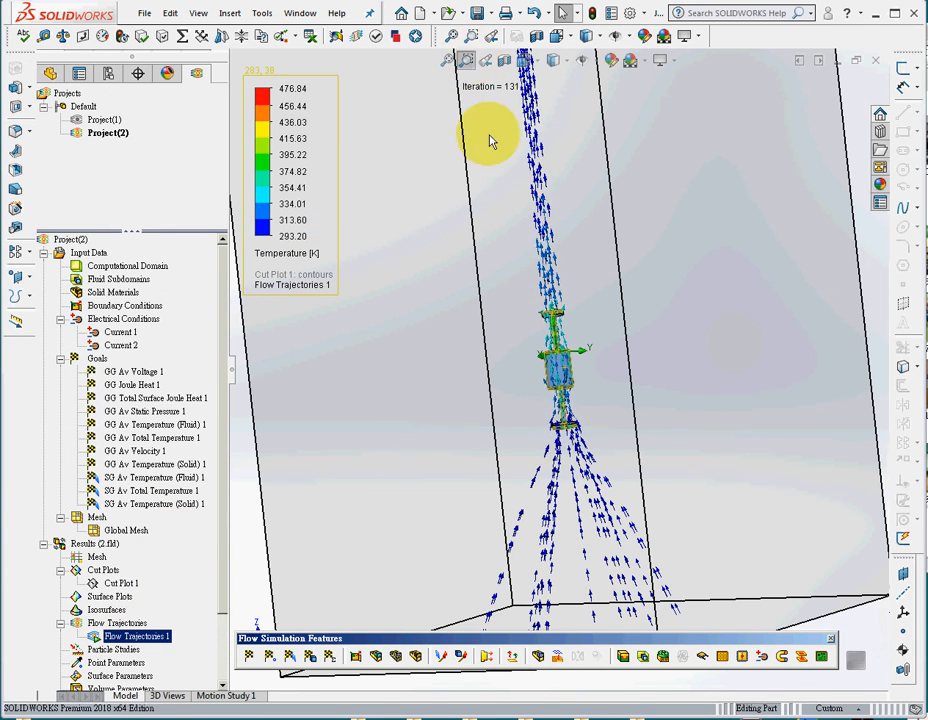
drag(472, 189, 617, 497)
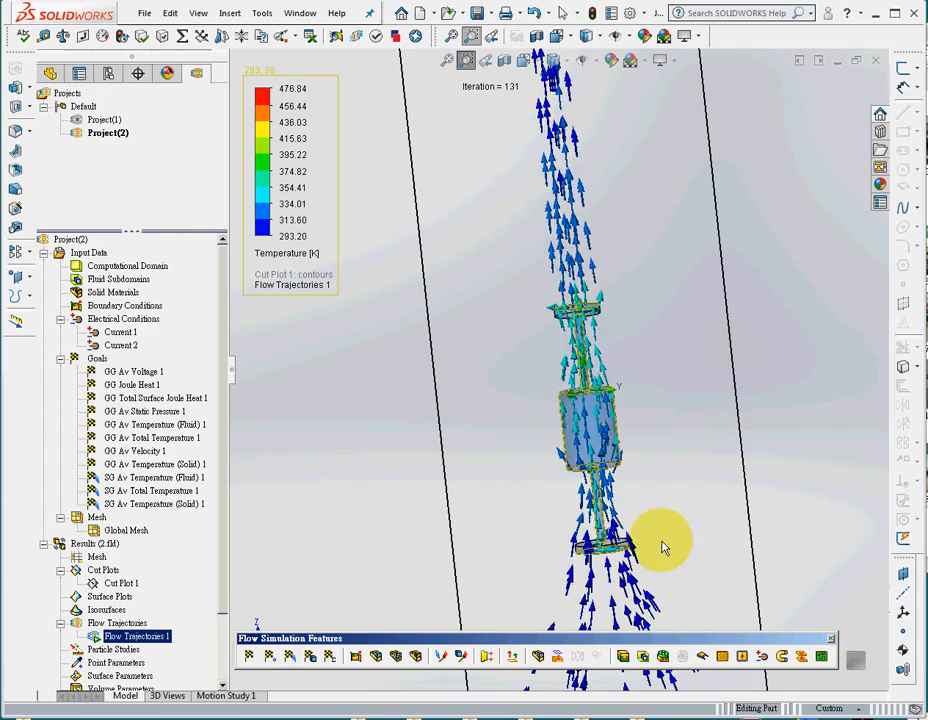
middle_drag(662, 541, 637, 555)
scroll(647, 536, down, 2)
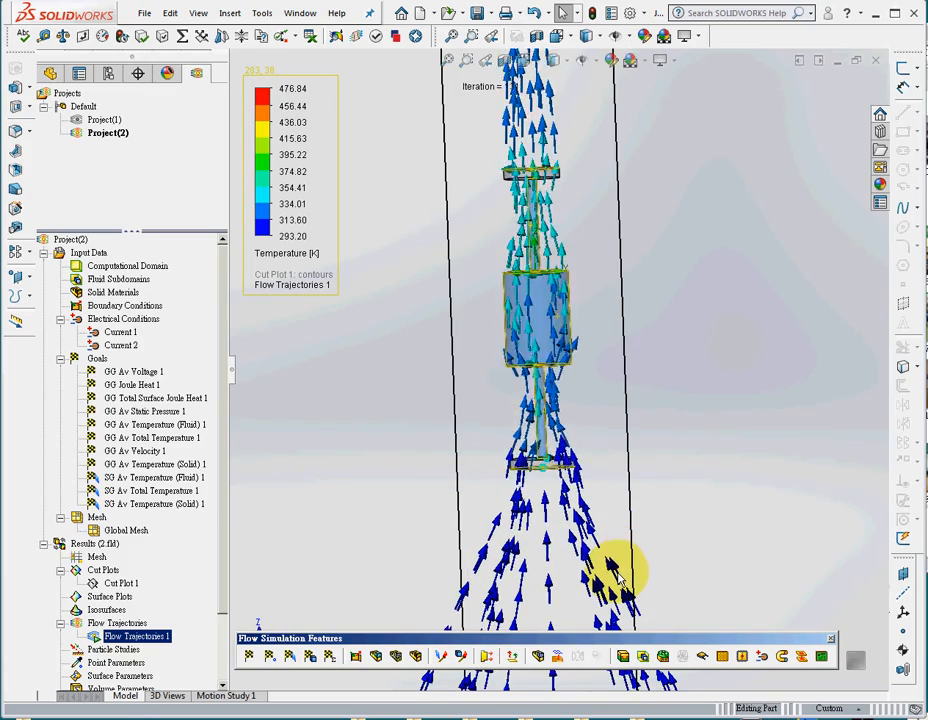
scroll(222, 590, down, 2)
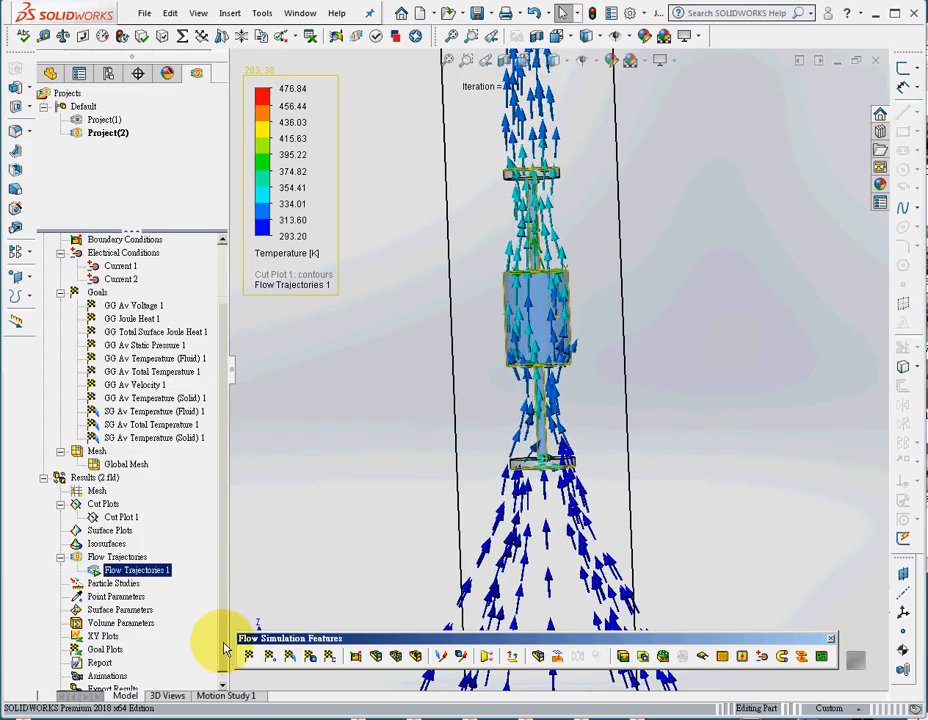
middle_drag(405, 456, 409, 468)
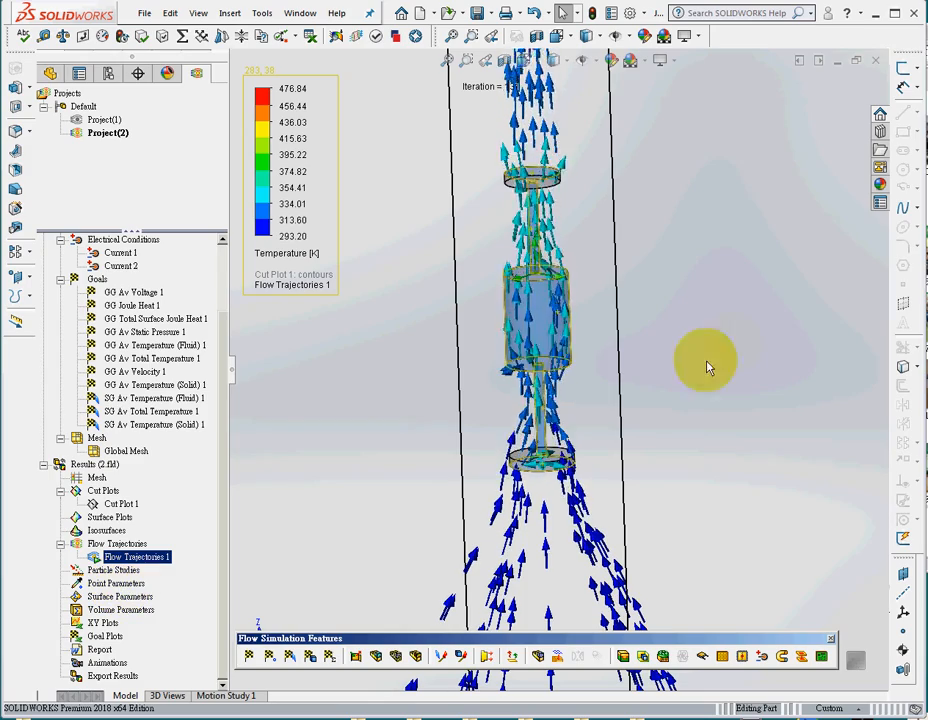
click(712, 466)
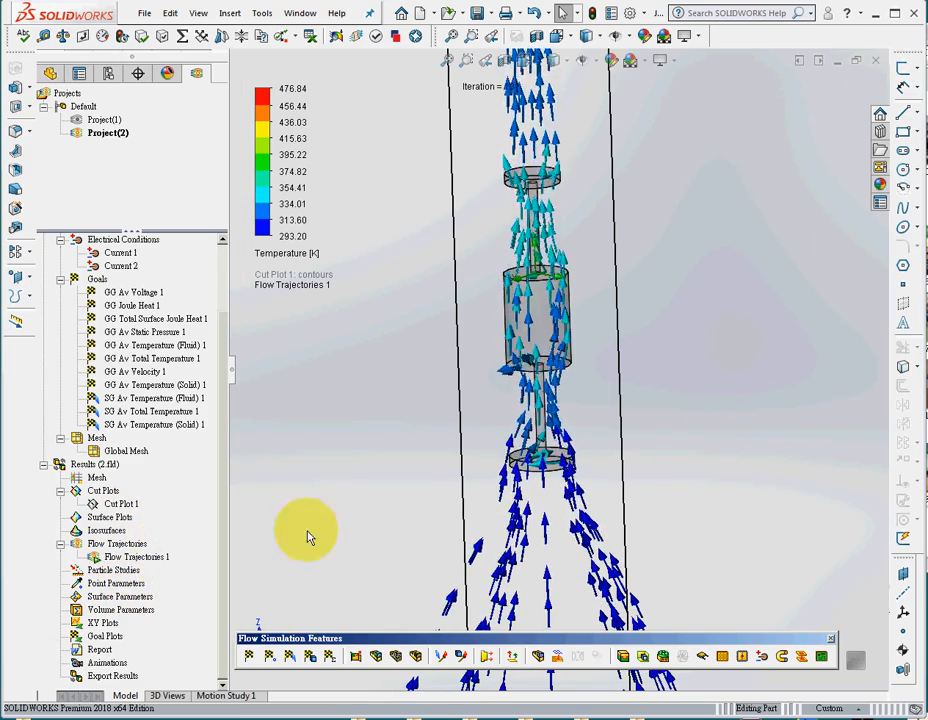
Open the Right-plane temperature cut plot's definition and accept it unchanged to display the contours together with the flow trajectories.
right_click(110, 505)
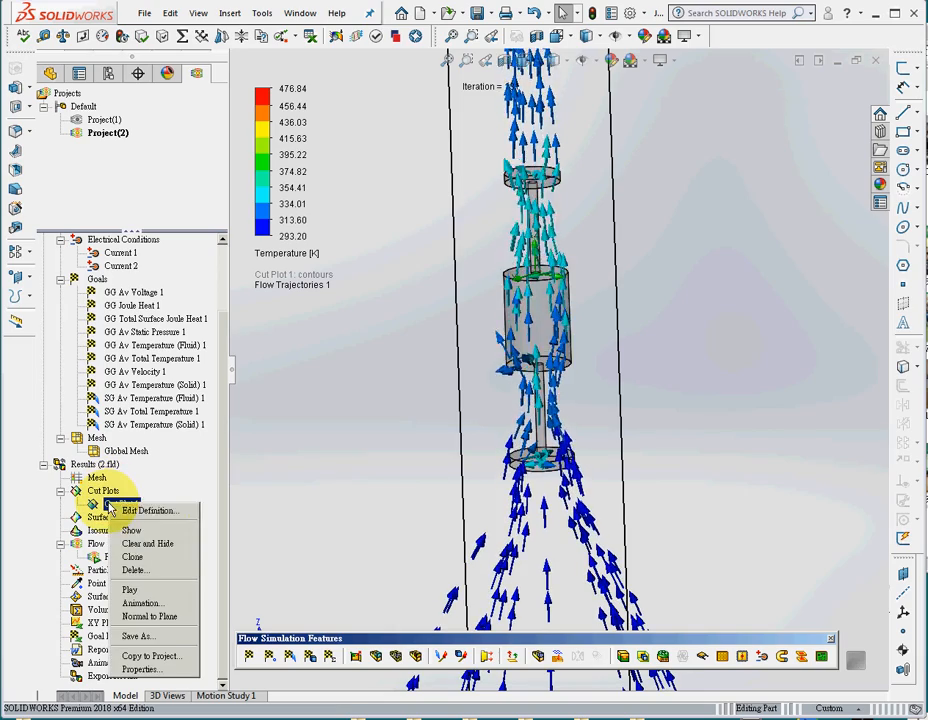
click(158, 510)
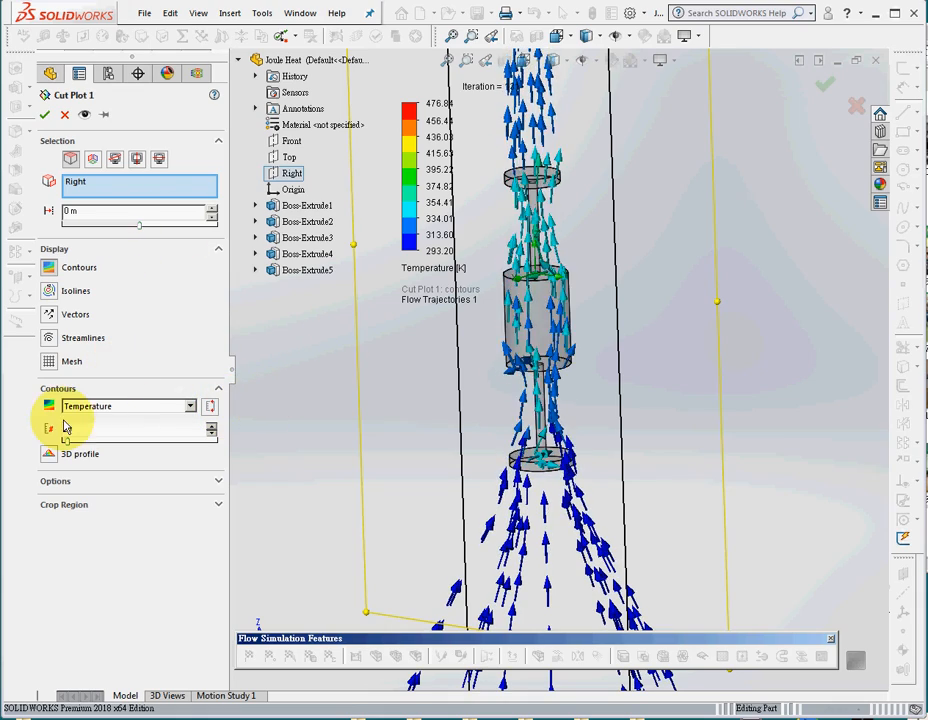
click(45, 117)
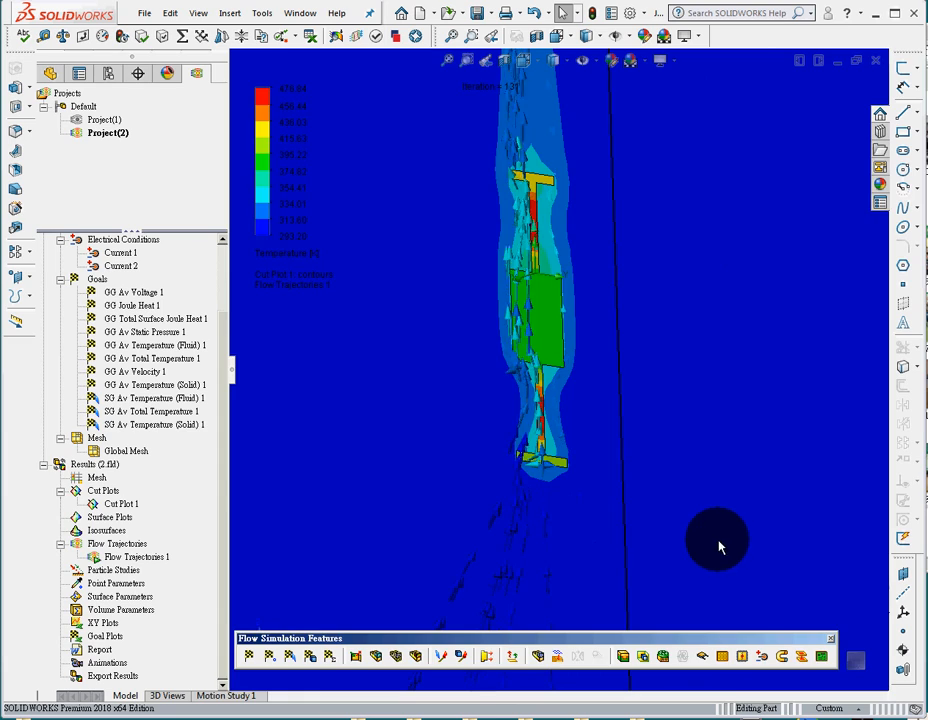